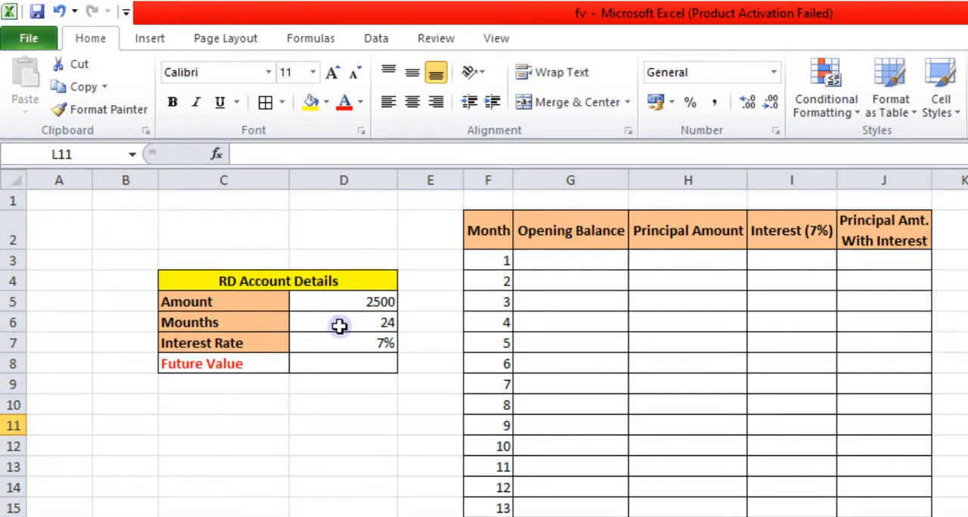
Review the months, interest rate and future value cells of the RD account details and the rows of the monthly schedule.
click(253, 322)
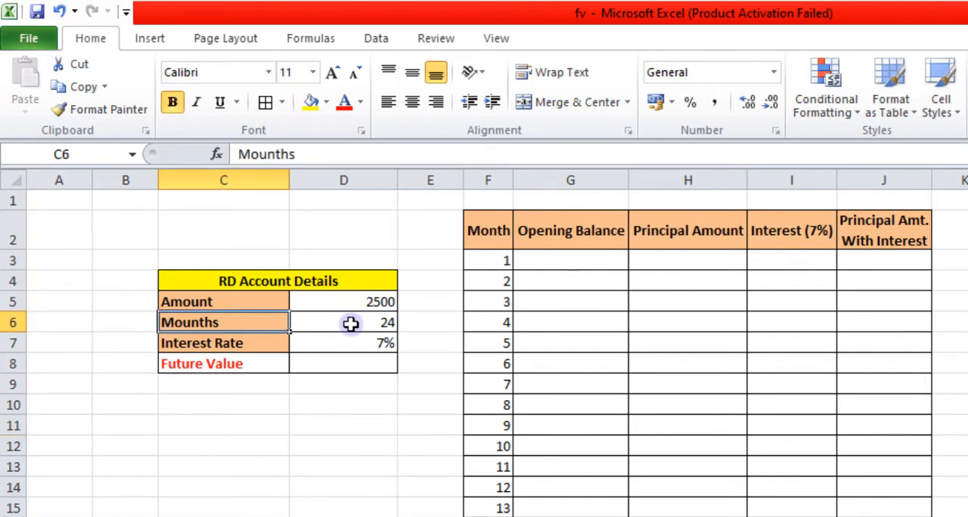
click(350, 323)
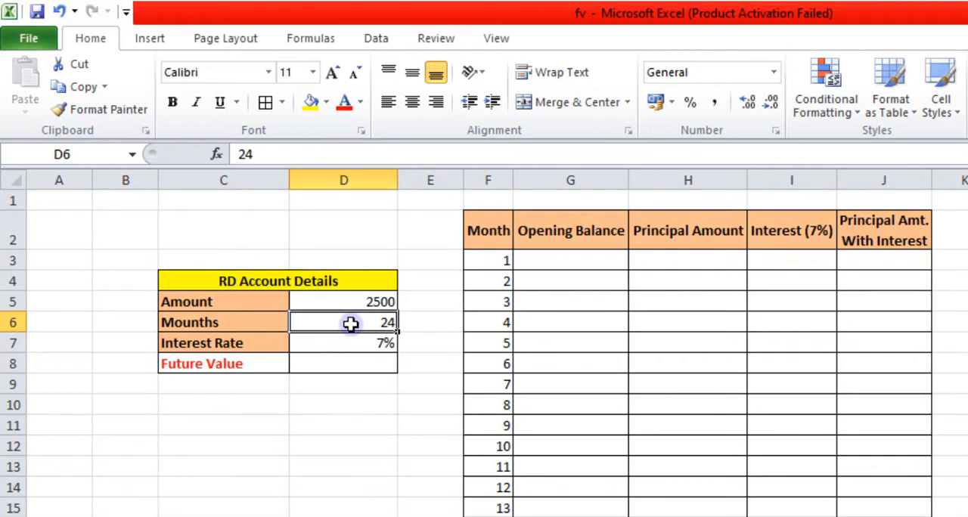
click(259, 343)
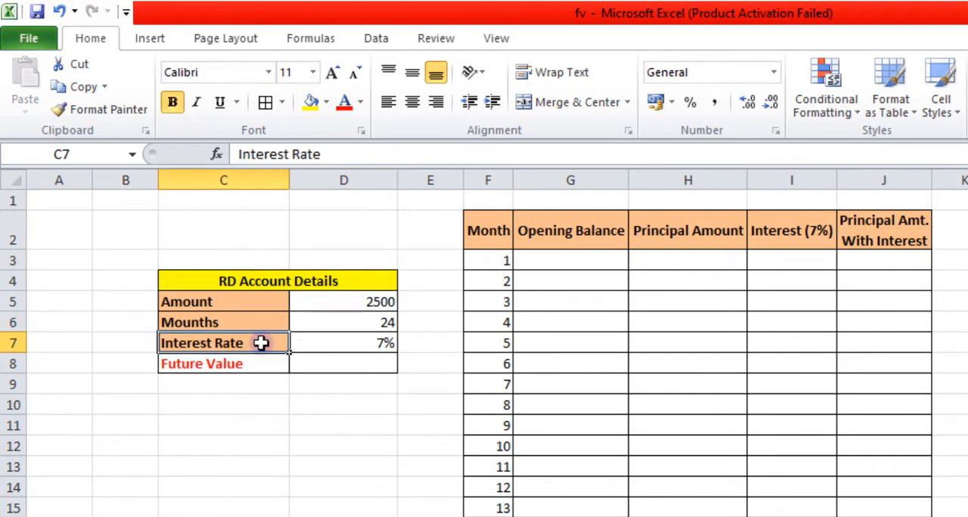
click(351, 343)
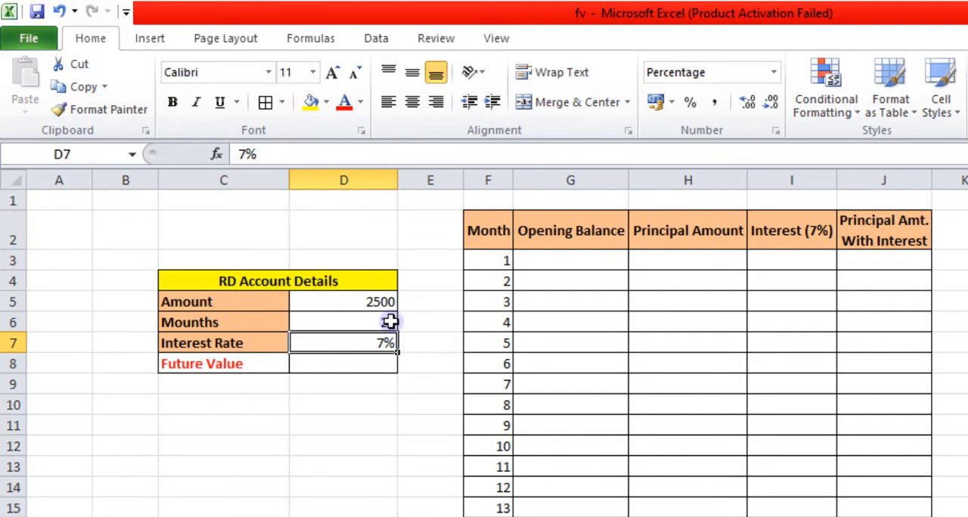
click(369, 365)
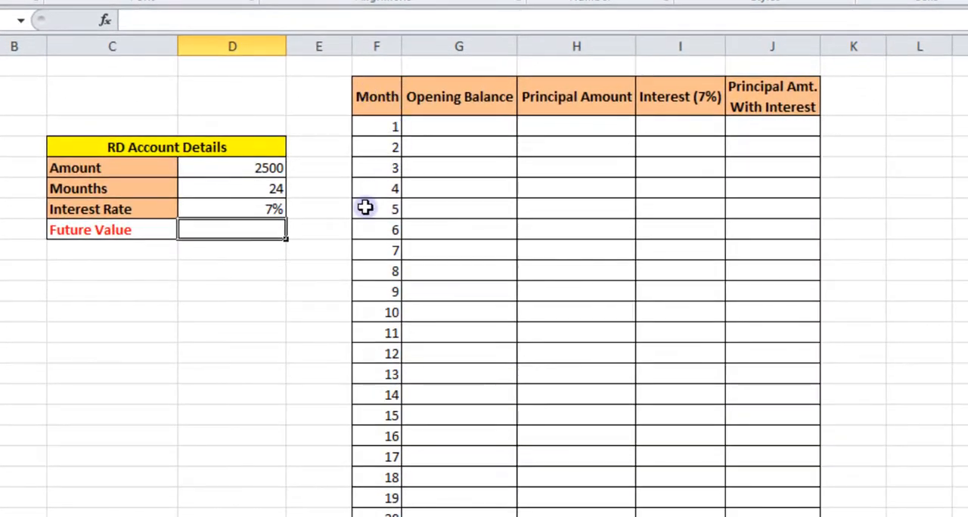
scroll(367, 210, down, 5)
scroll(393, 266, up, 5)
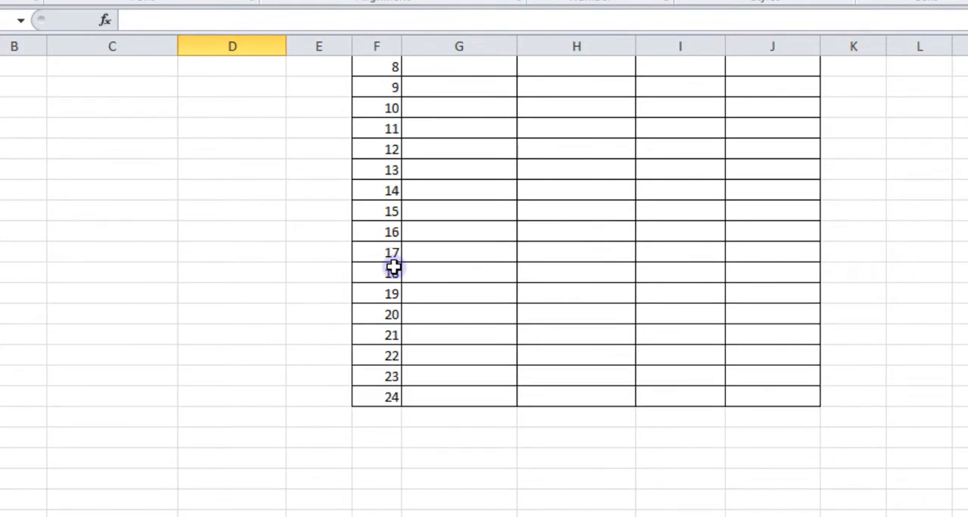
click(450, 127)
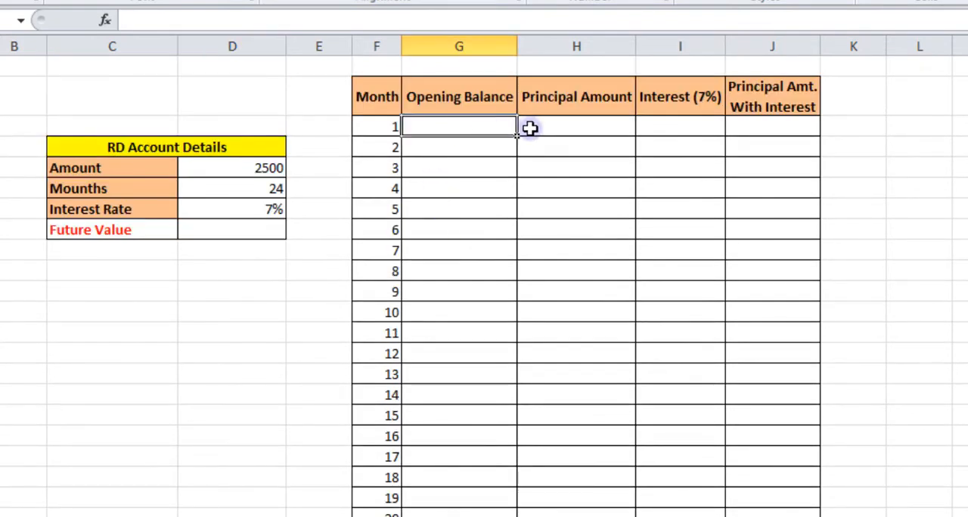
click(586, 124)
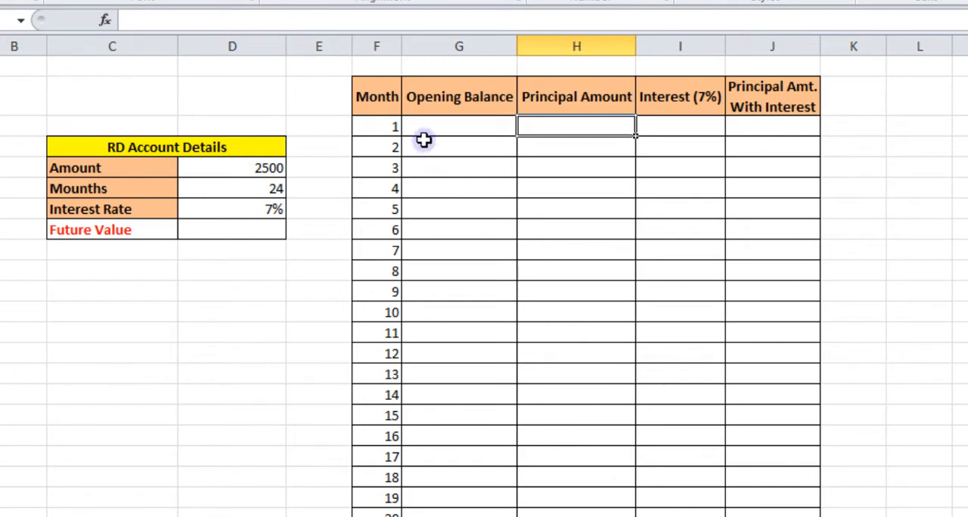
scroll(403, 376, down, 3)
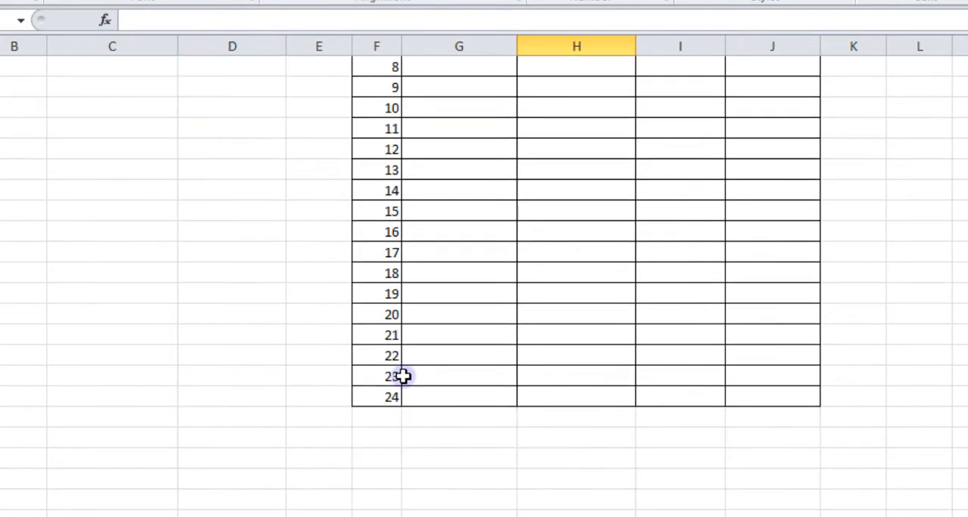
scroll(403, 376, up, 3)
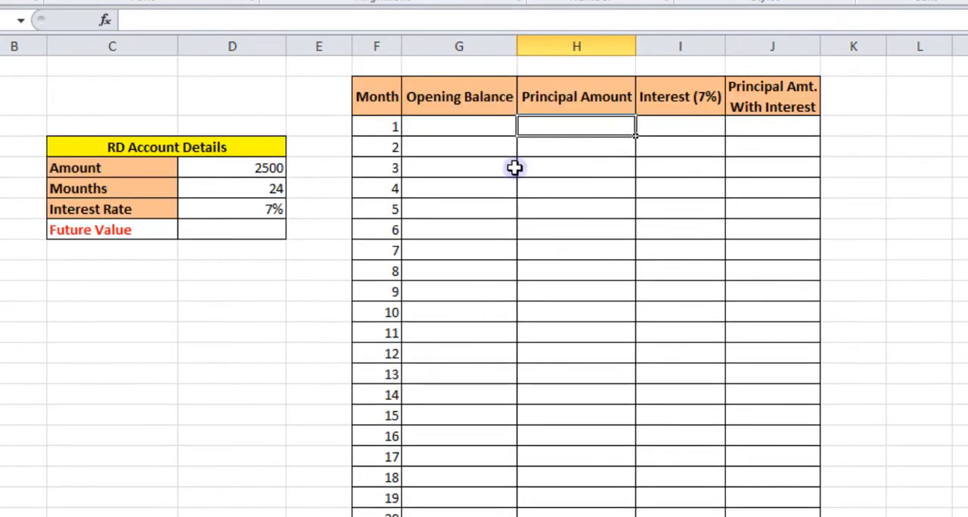
Enter 2500 as the principal amount for month 1 in cell H3.
click(470, 128)
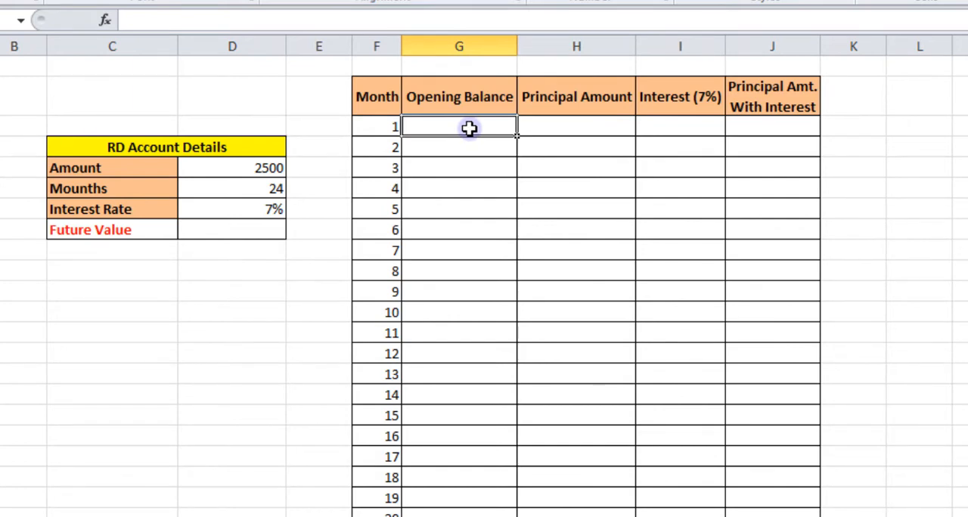
click(557, 128)
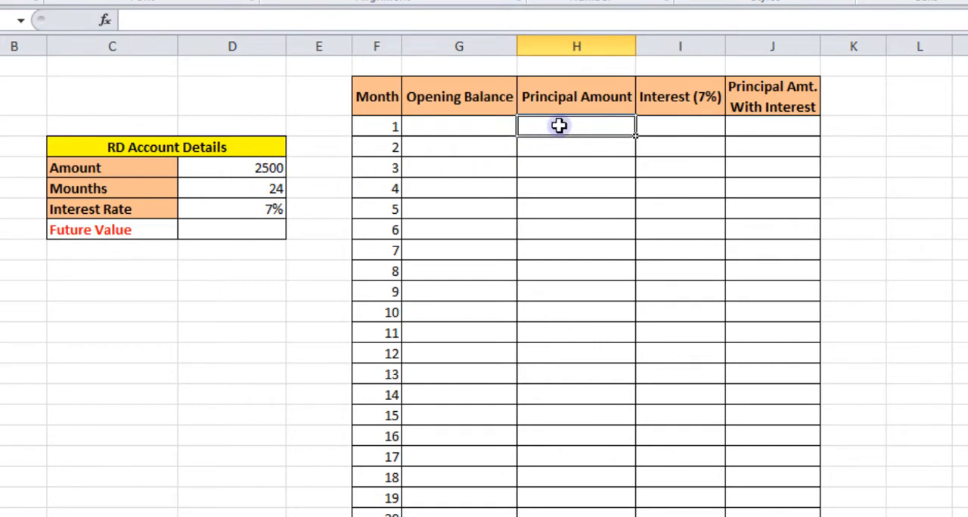
text(2500)
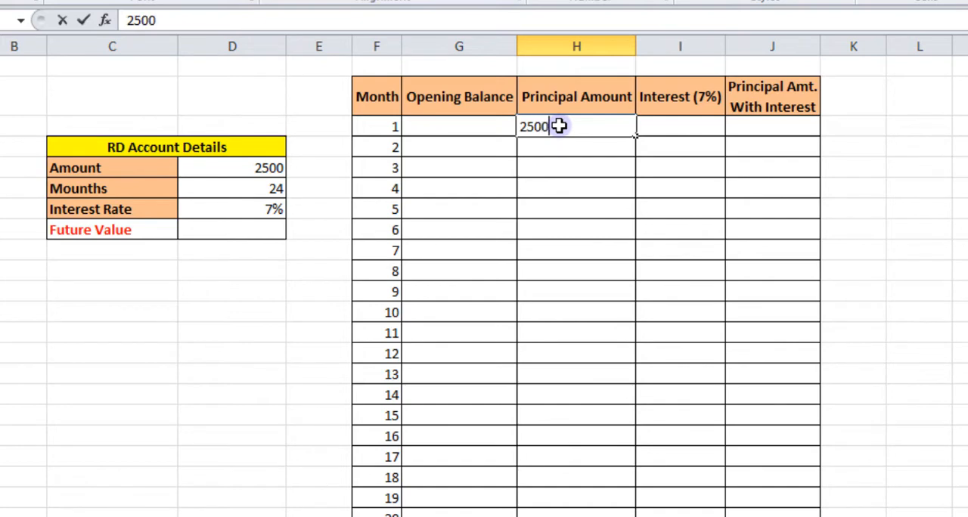
click(566, 159)
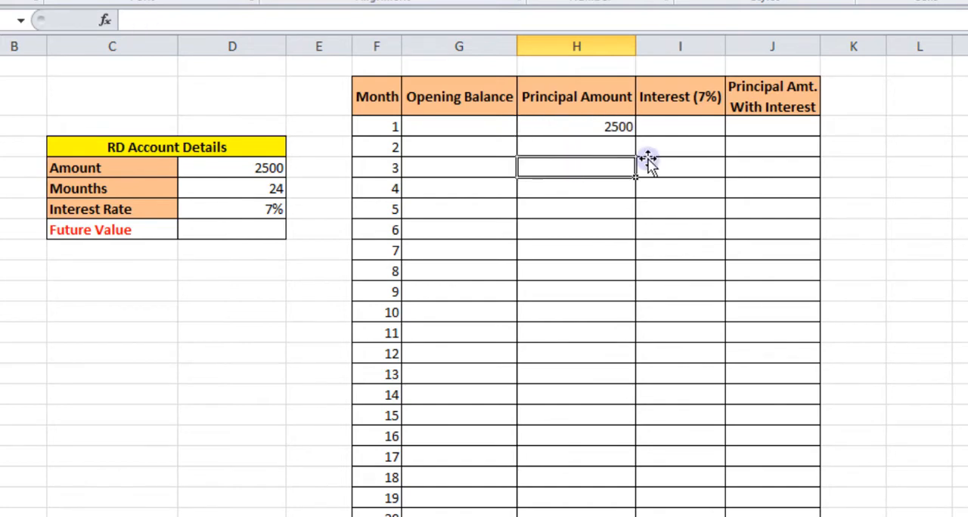
Calculate the month 1 interest in cell I3 with the formula =(H3*7%)/12.
click(677, 127)
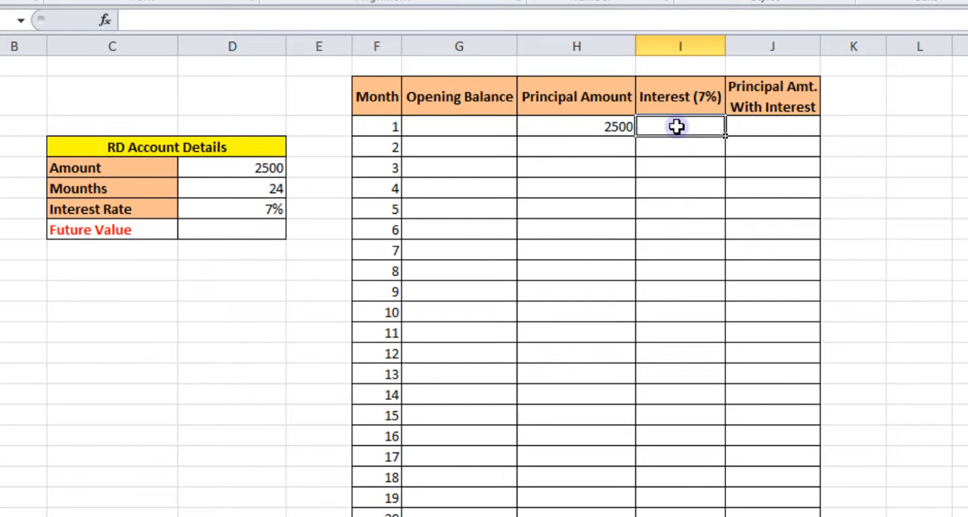
text(=)
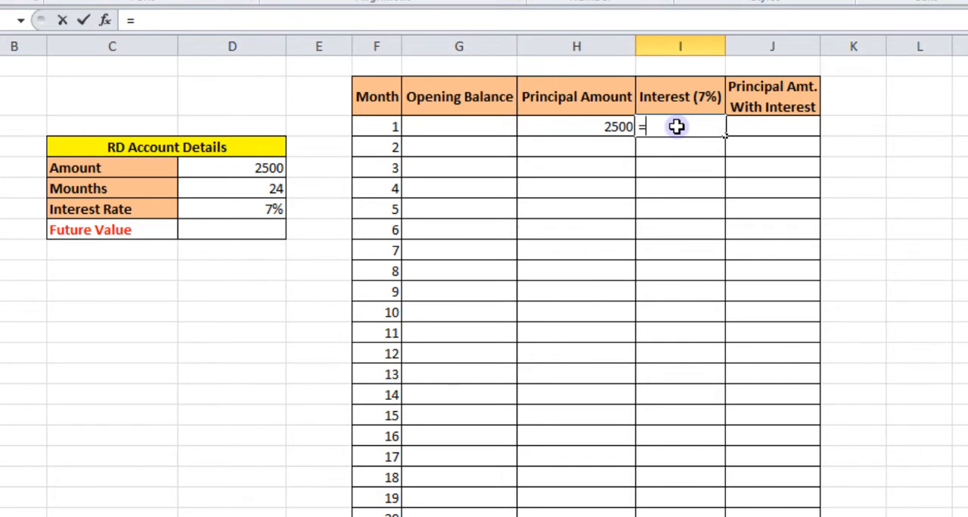
text(()
click(586, 127)
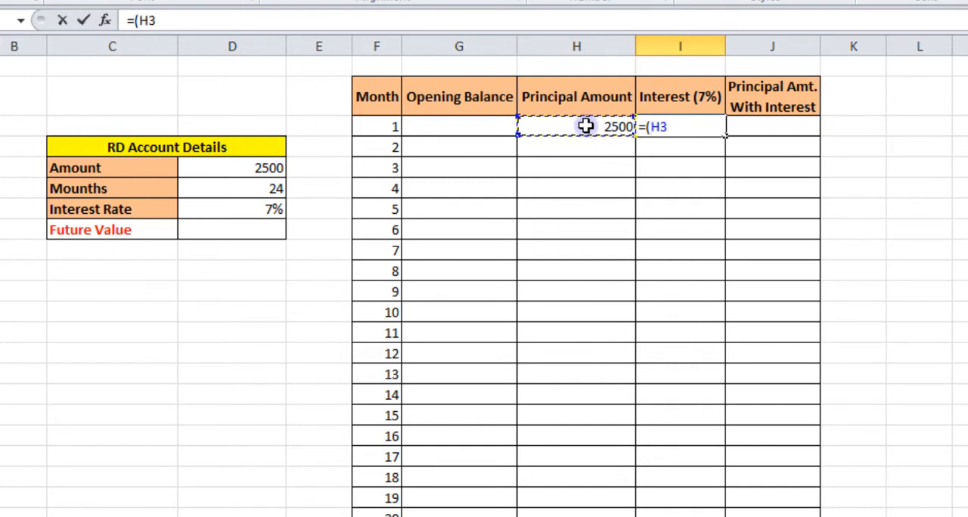
text(*7)
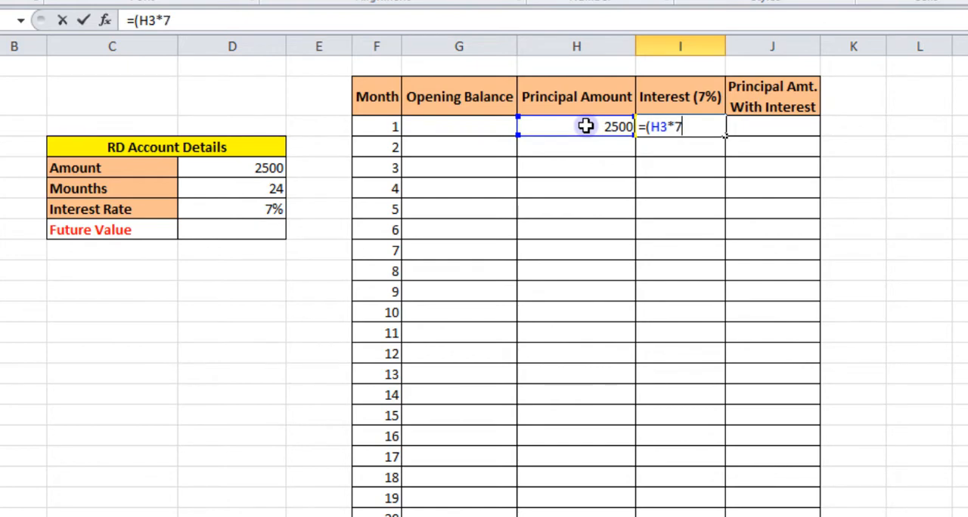
text(%)/12)
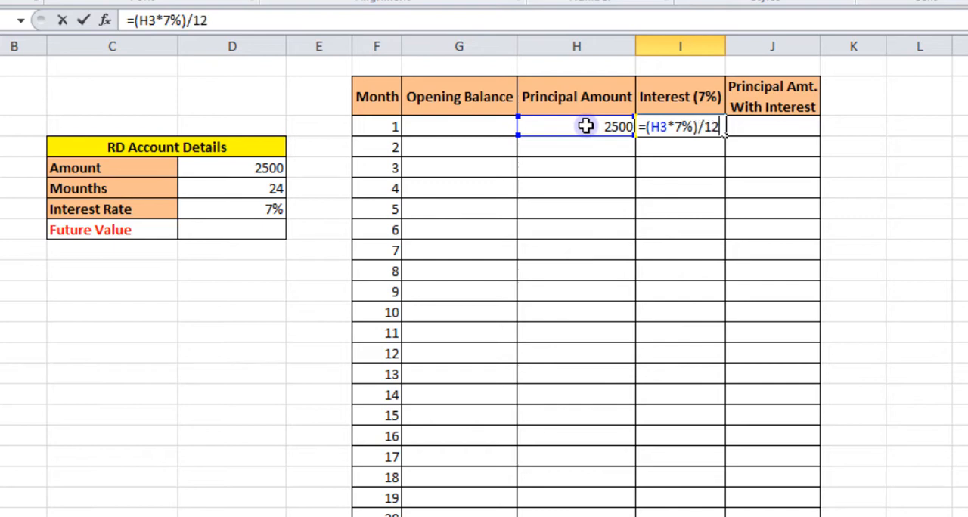
key(Return)
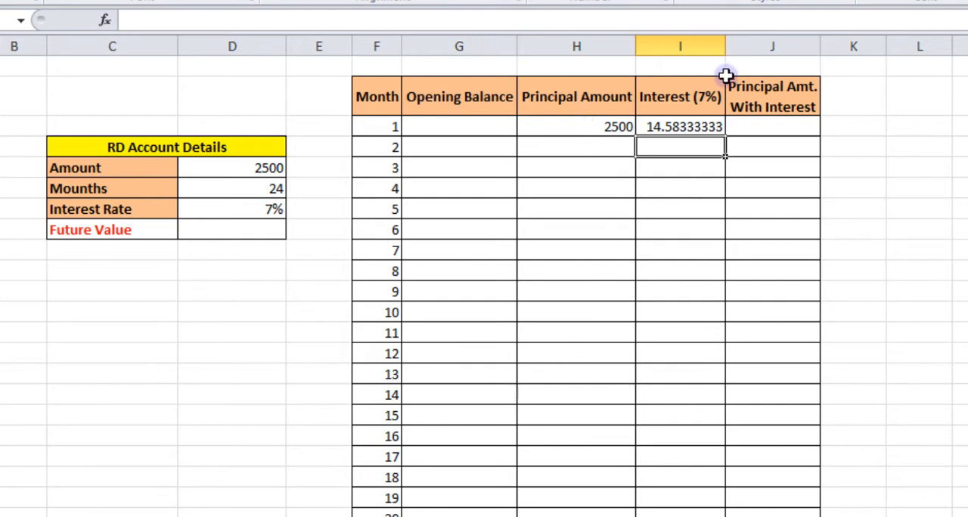
Reduce the month 1 interest in cell I3 to two decimal places.
click(670, 125)
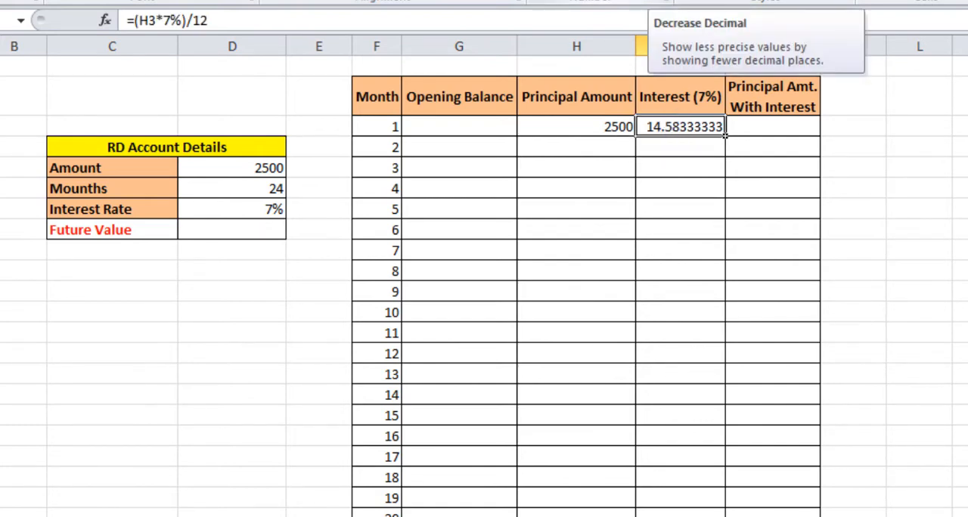
click(657, 1)
click(657, 0)
click(656, 1)
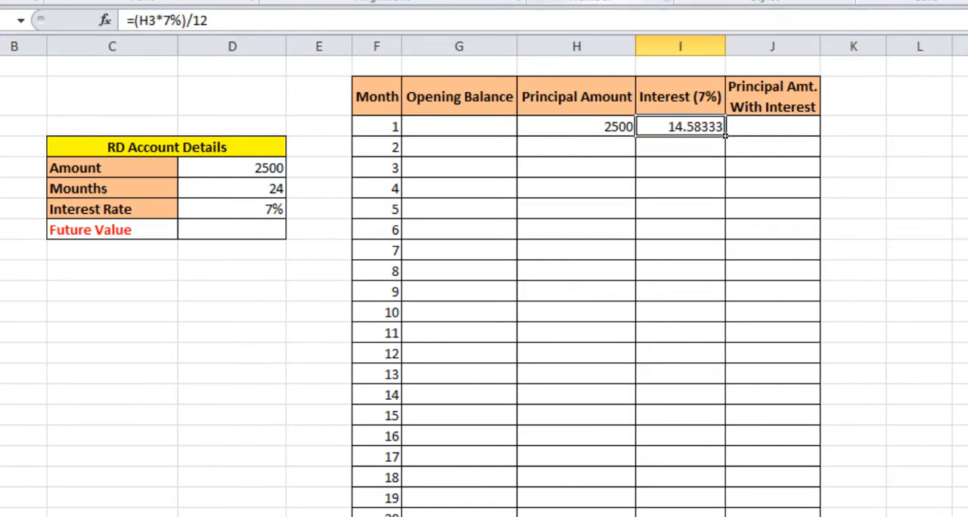
click(657, 0)
click(657, 1)
click(657, 1)
Use AutoSum on the month 1 principal and interest to put =SUM(H3:I3) in cell J3.
click(751, 123)
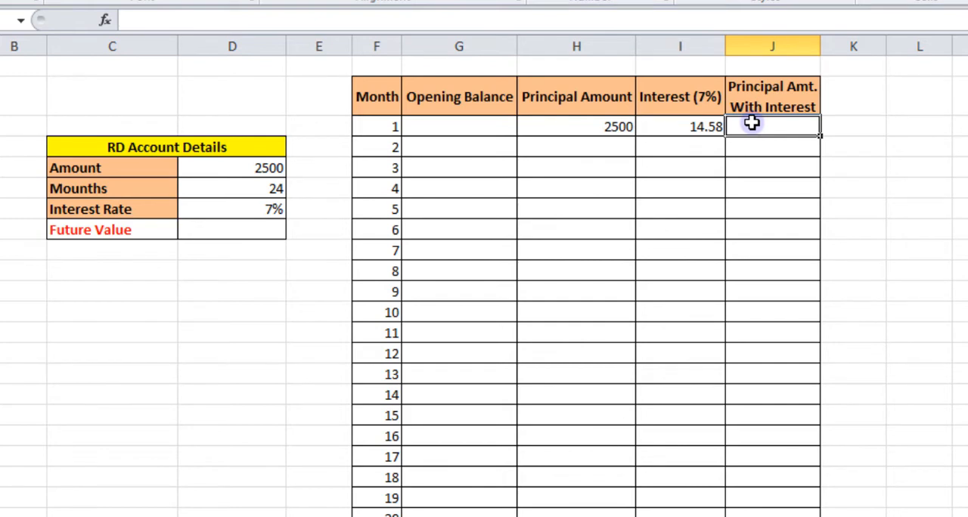
drag(605, 127, 662, 132)
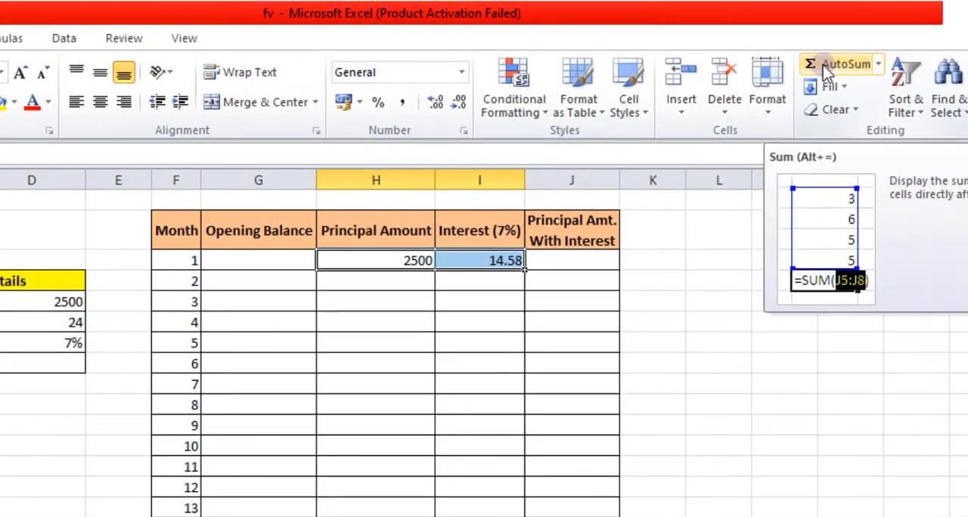
click(823, 65)
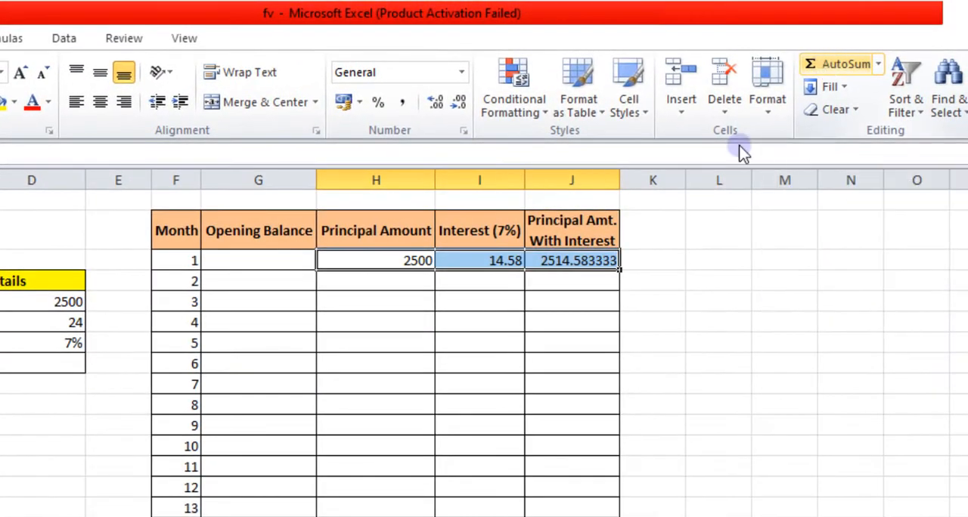
Reduce the month 1 principal amount with interest in cell J3 to two decimal places.
click(569, 273)
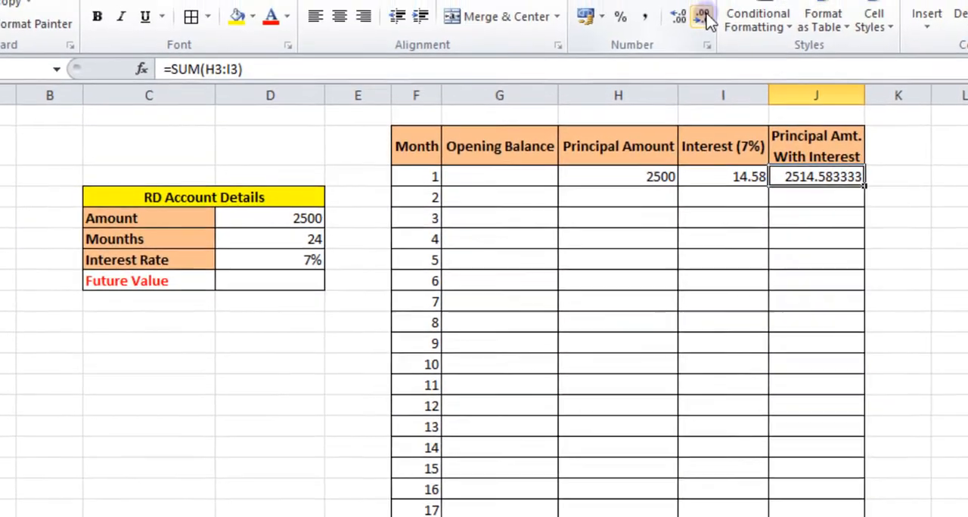
click(699, 0)
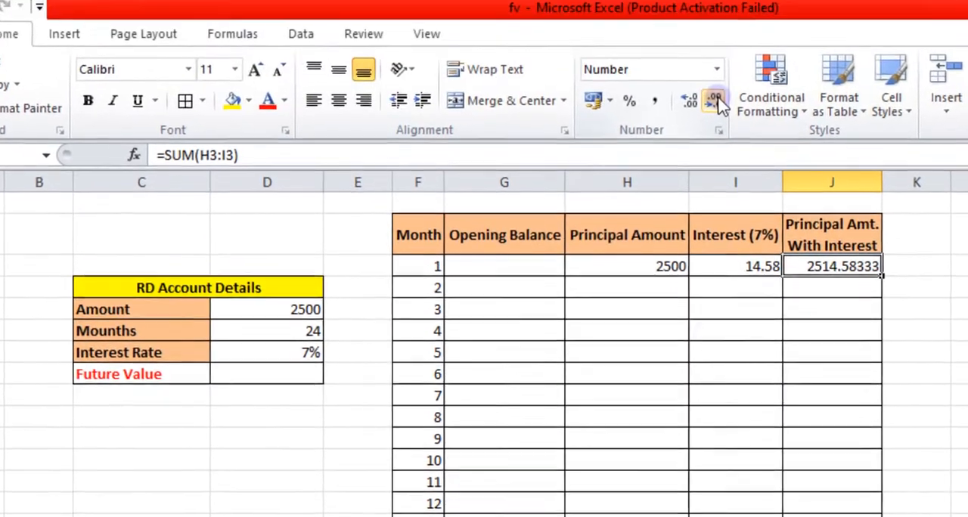
click(699, 0)
click(699, 0)
click(714, 107)
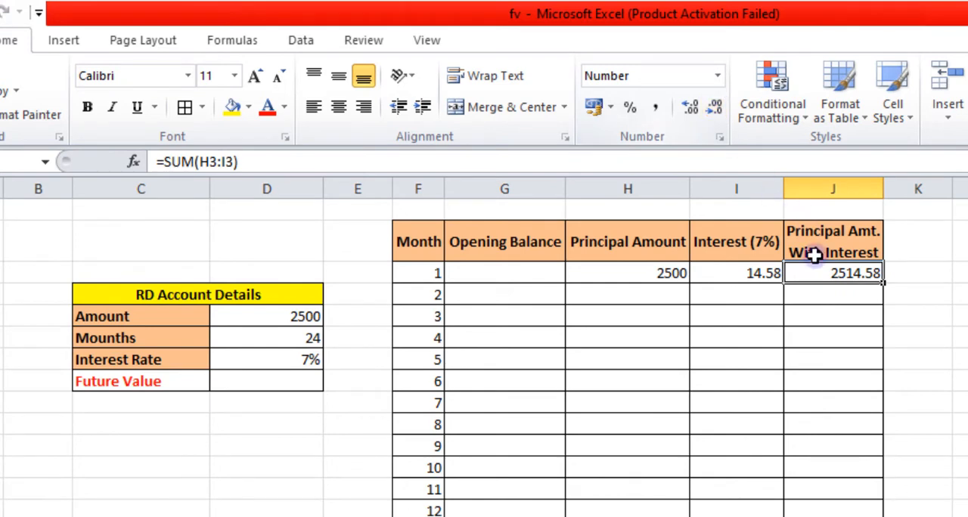
click(829, 295)
click(829, 275)
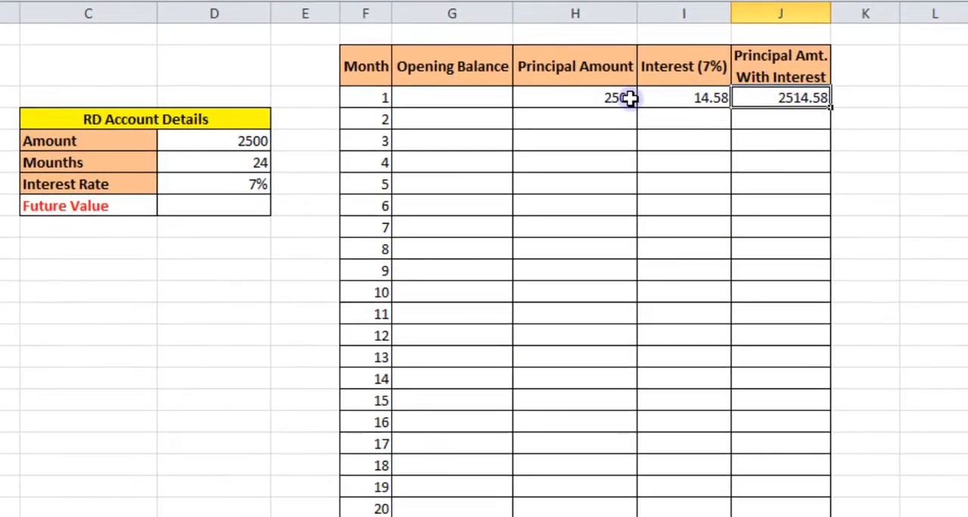
Set the month 2 opening balance in cell G4 to the month 1 principal amount with interest using =J3.
click(657, 274)
click(676, 96)
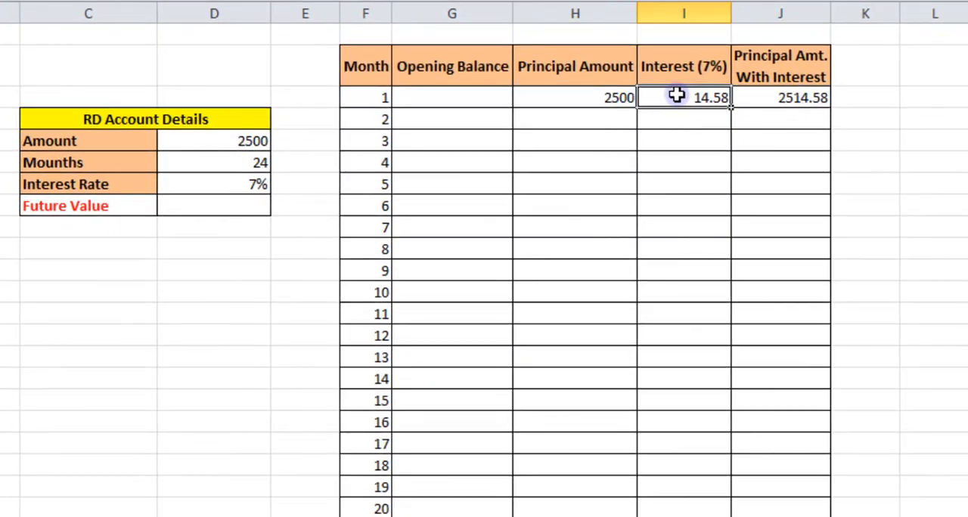
click(771, 95)
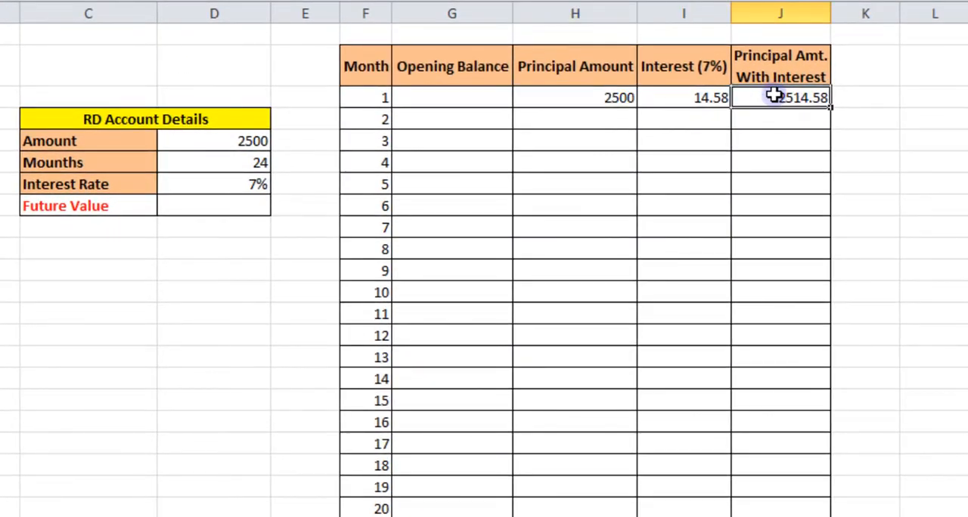
click(452, 118)
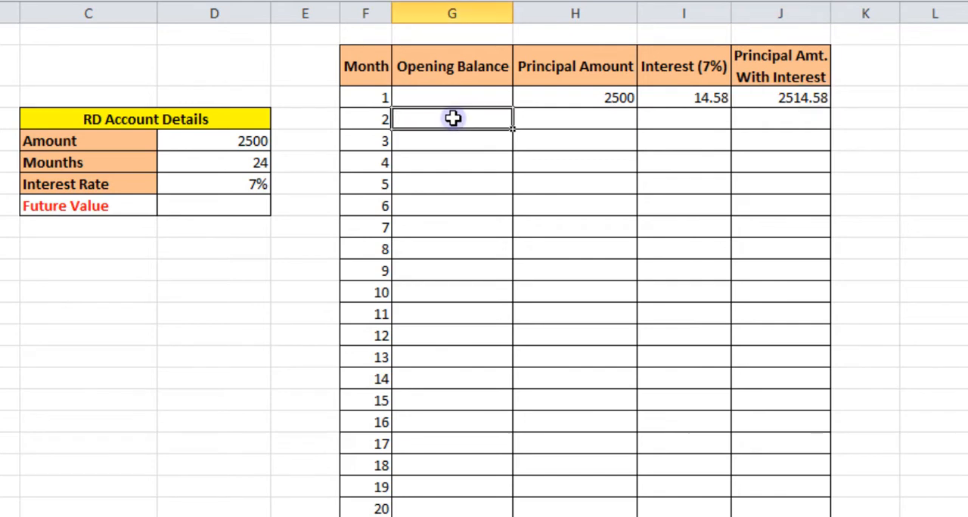
text(=)
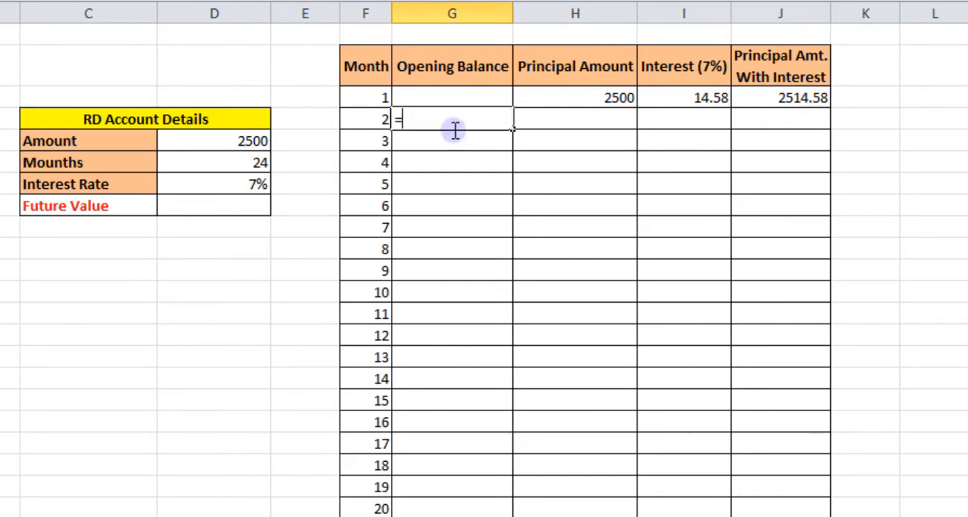
click(779, 99)
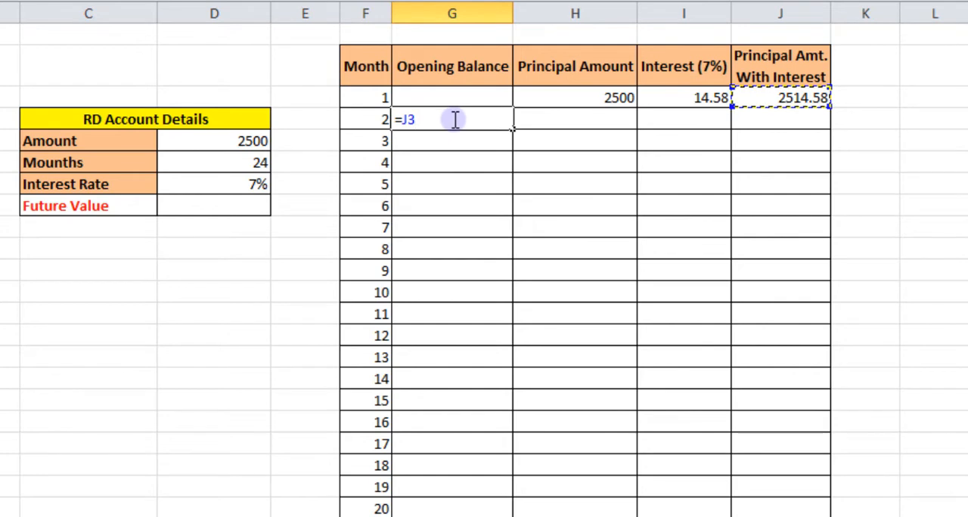
key(Return)
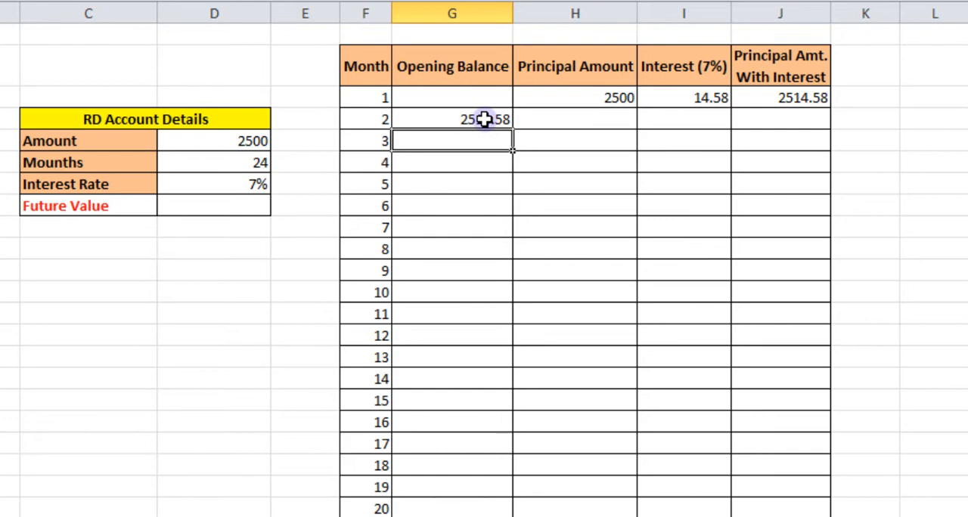
Copy the month 1 principal amount of 2500 down the Principal Amount column through month 24.
click(601, 92)
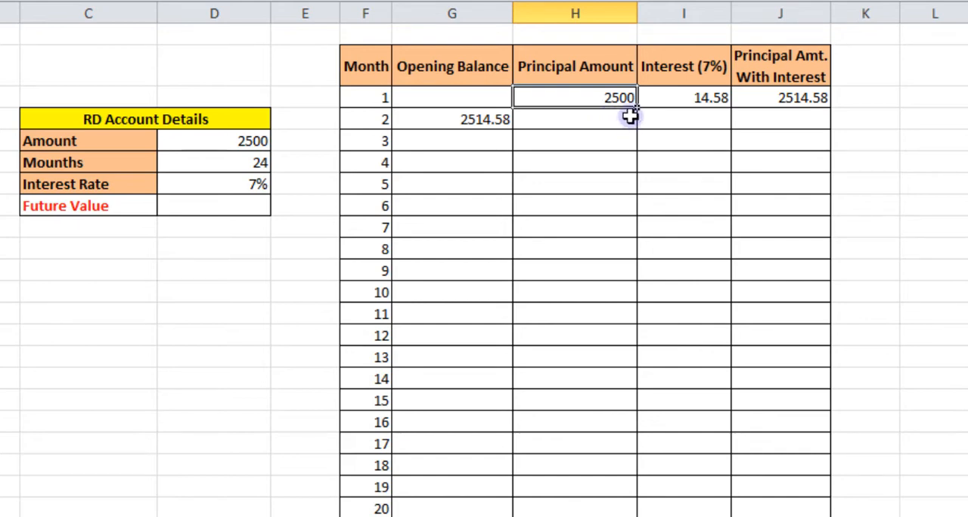
drag(637, 108, 633, 508)
scroll(629, 340, up, 1)
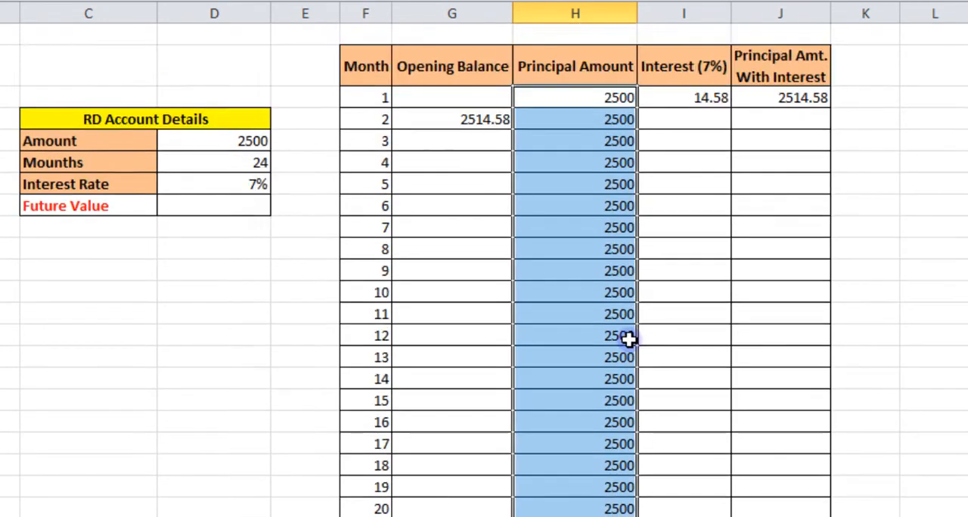
click(619, 123)
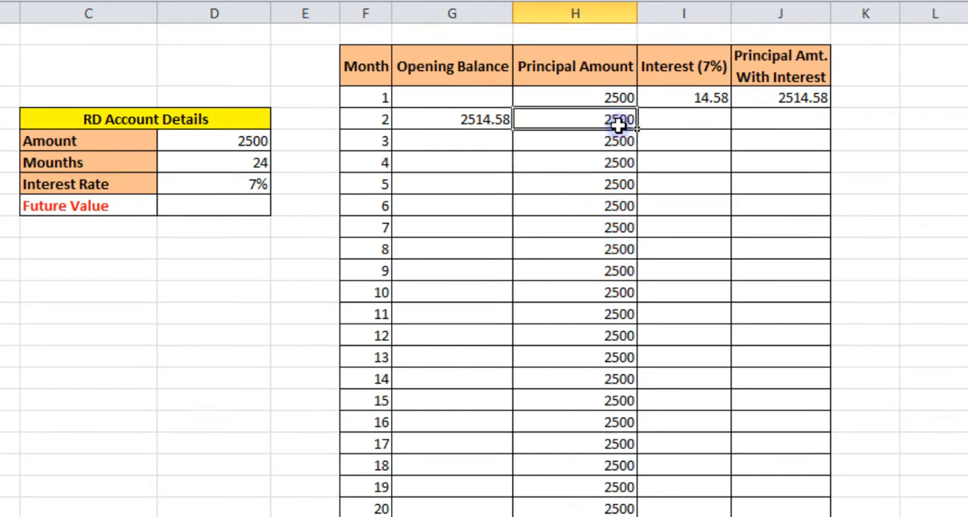
Calculate the month 2 interest in cell I4 with the formula =(G4+H4)*7%/12.
click(684, 119)
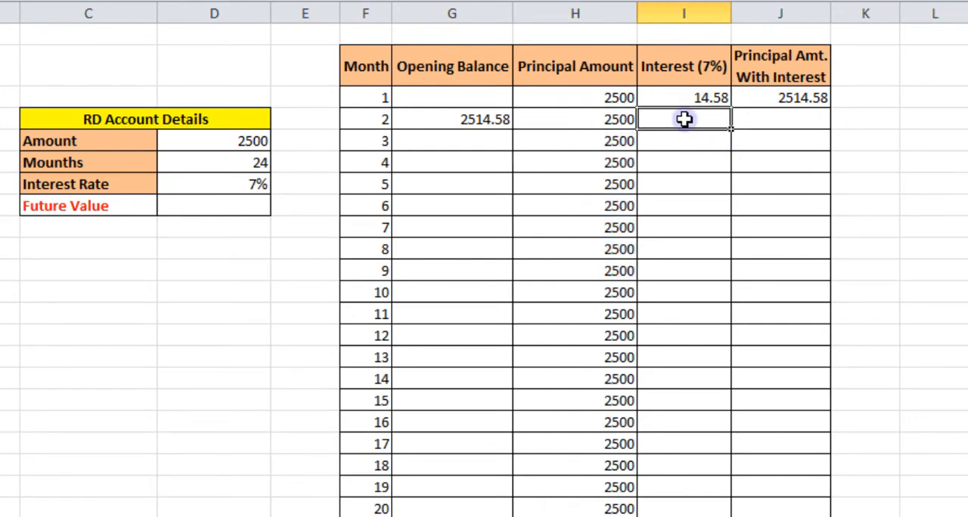
click(452, 119)
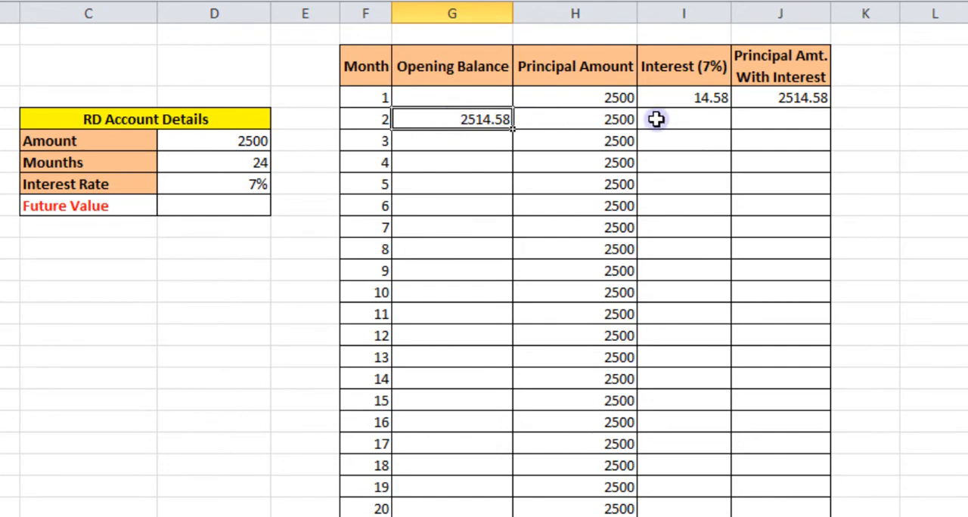
click(584, 121)
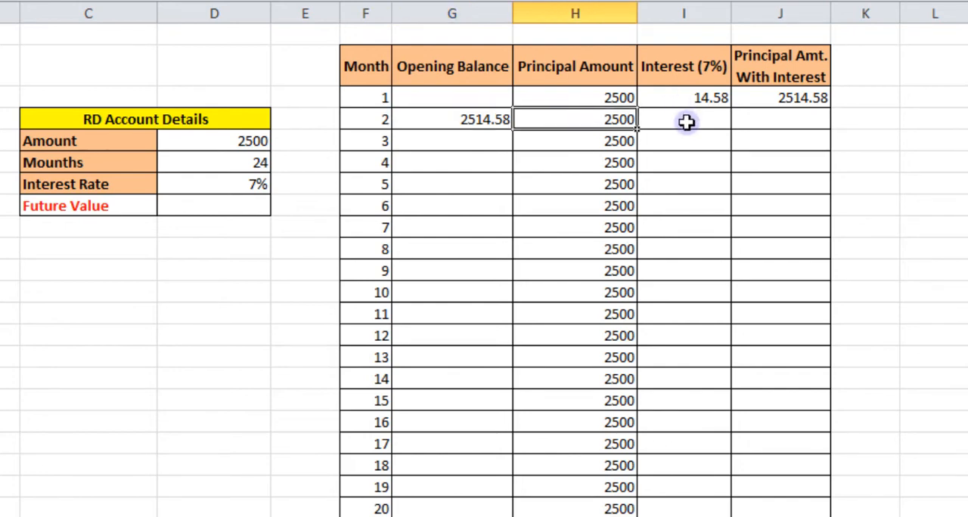
click(686, 124)
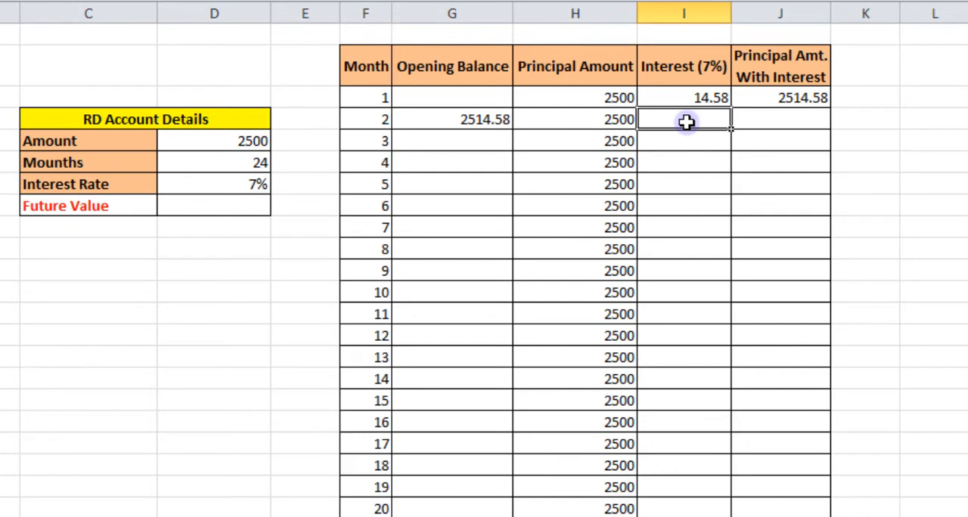
text(=)
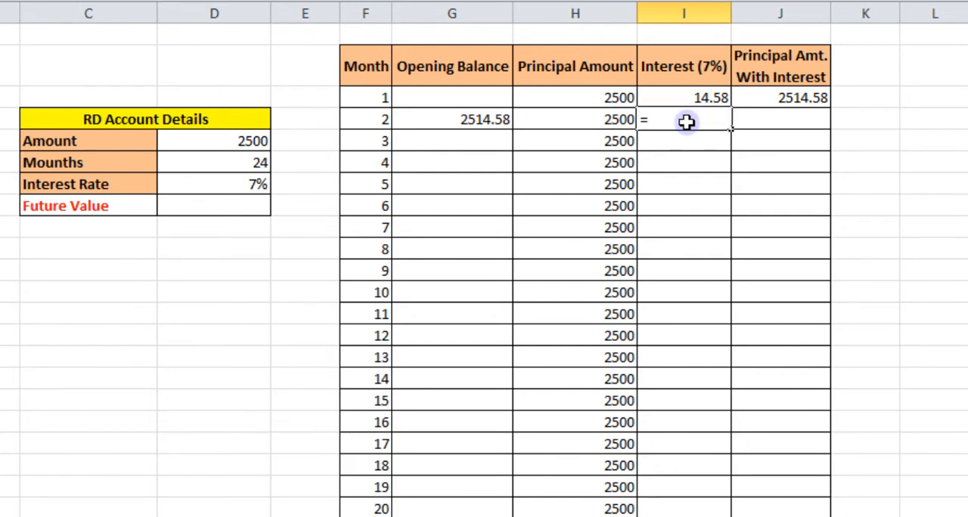
text(()
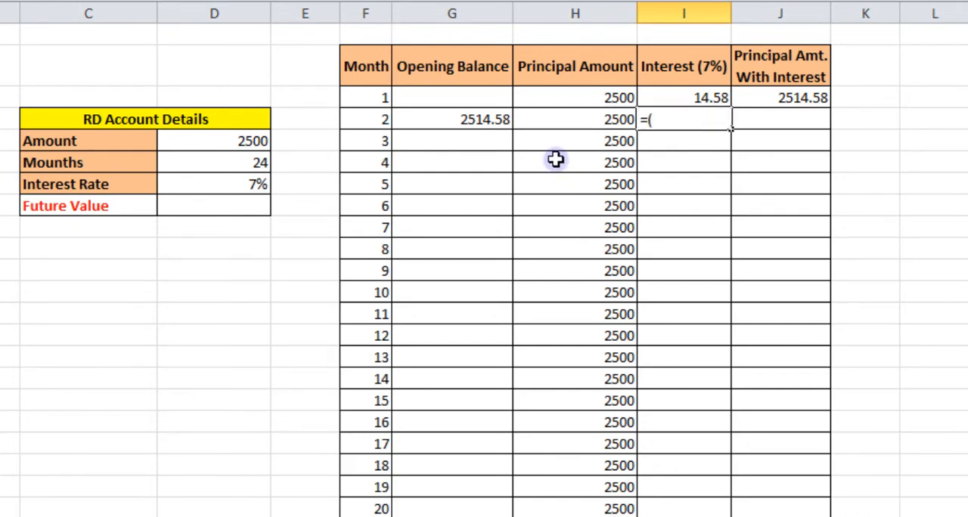
click(493, 121)
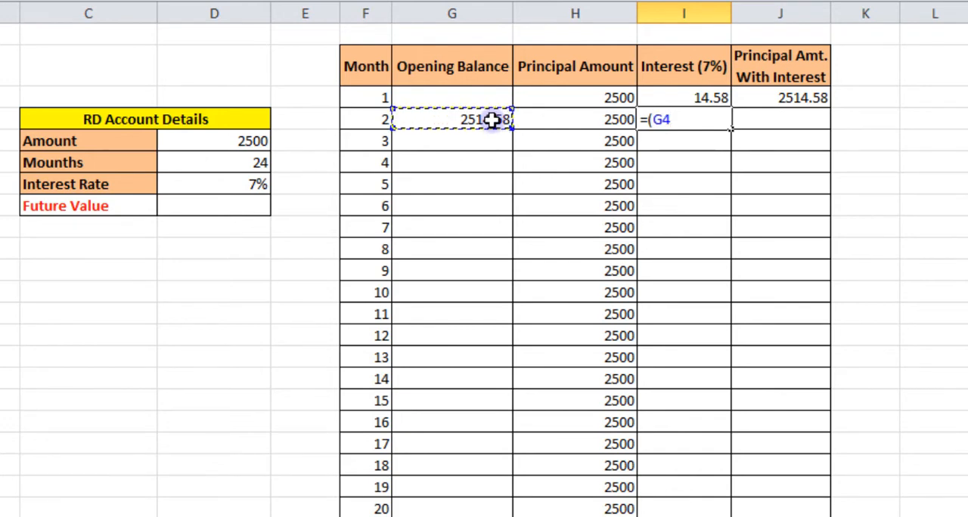
text(=)
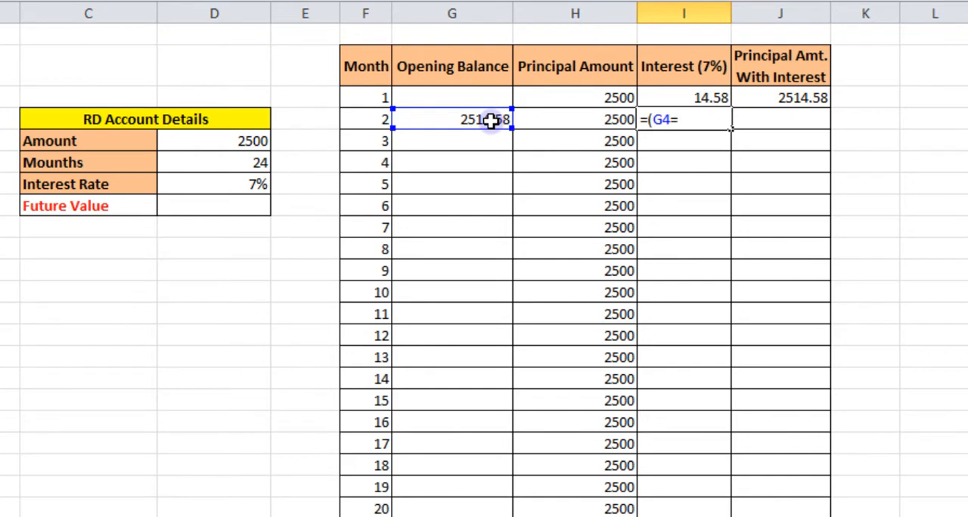
click(579, 117)
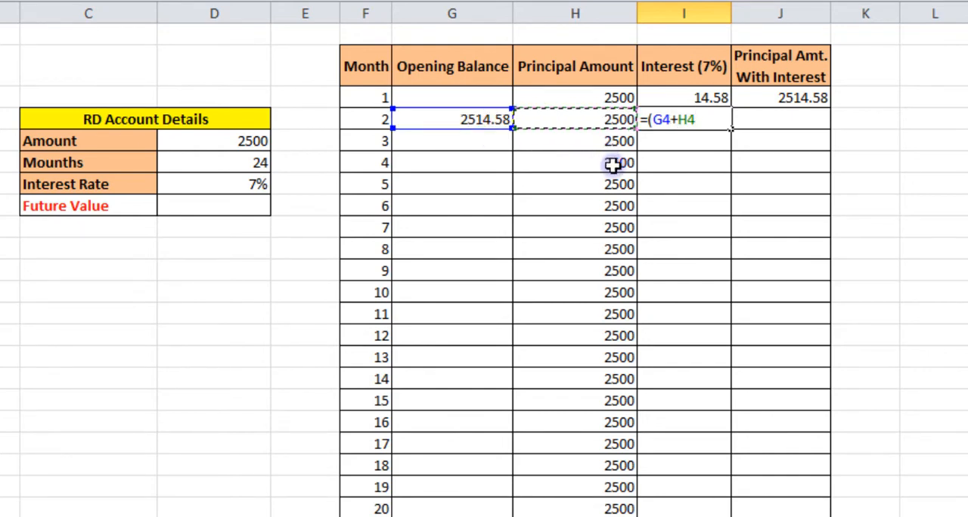
text())
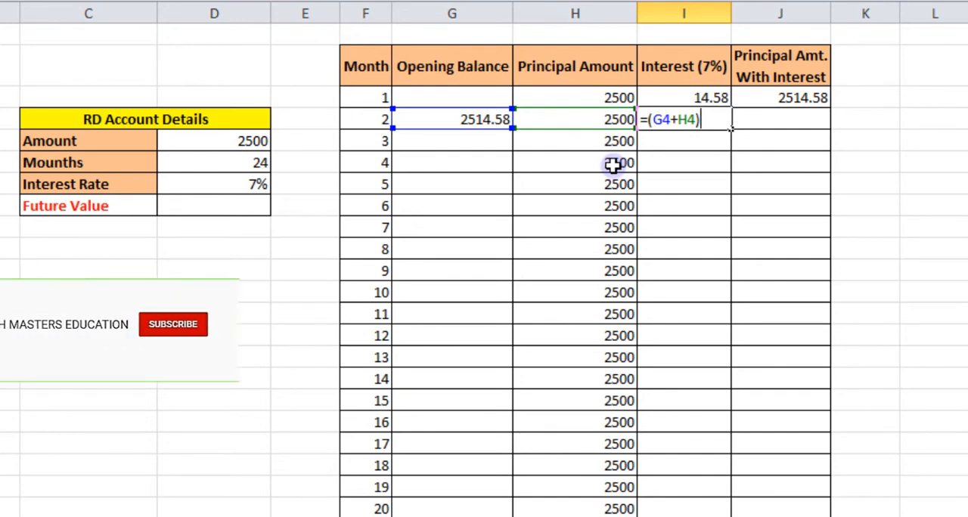
text(*)
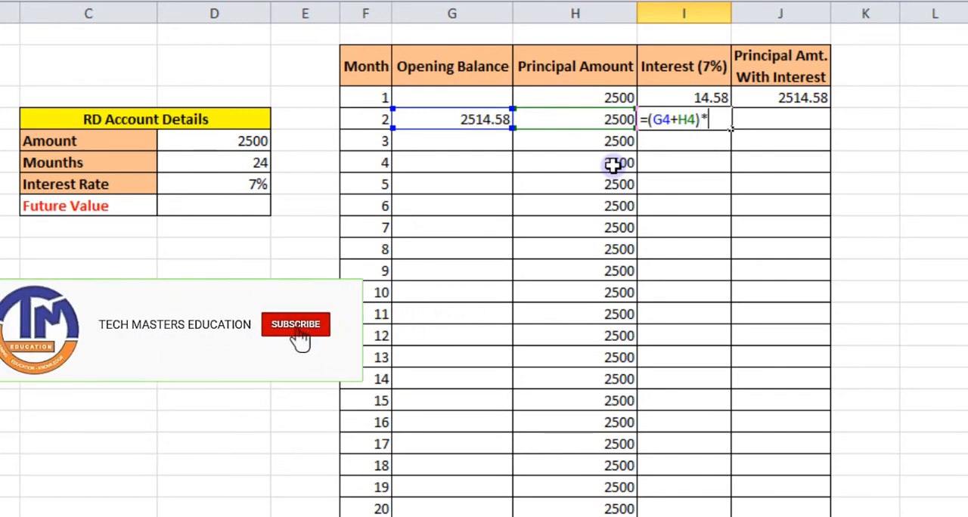
text(7)
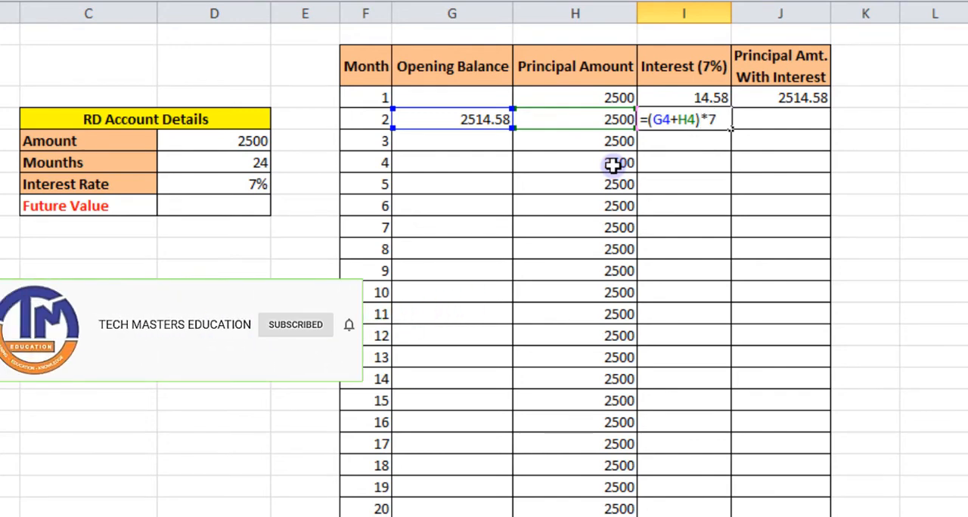
text(%)
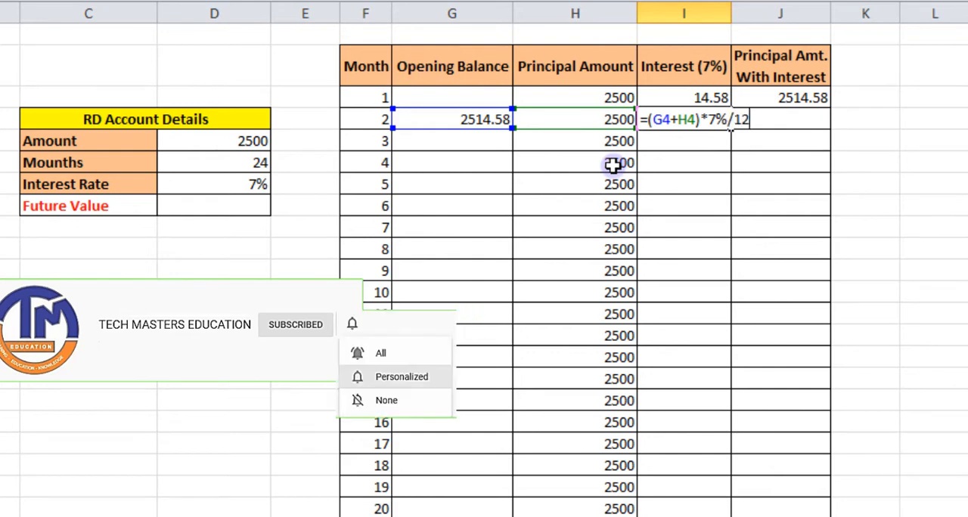
text(/12)
key(Return)
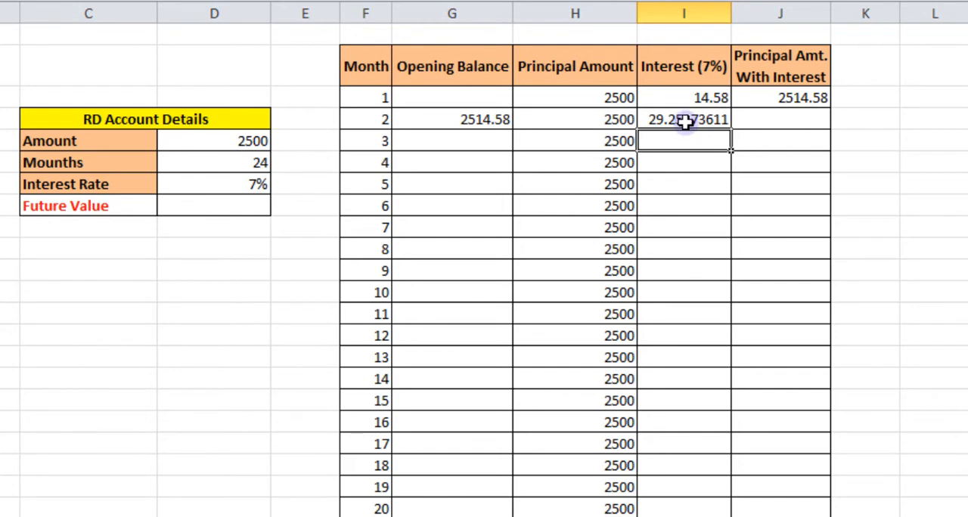
Sum the month 2 opening balance, principal and interest (G4:I4) into cell J4.
click(780, 121)
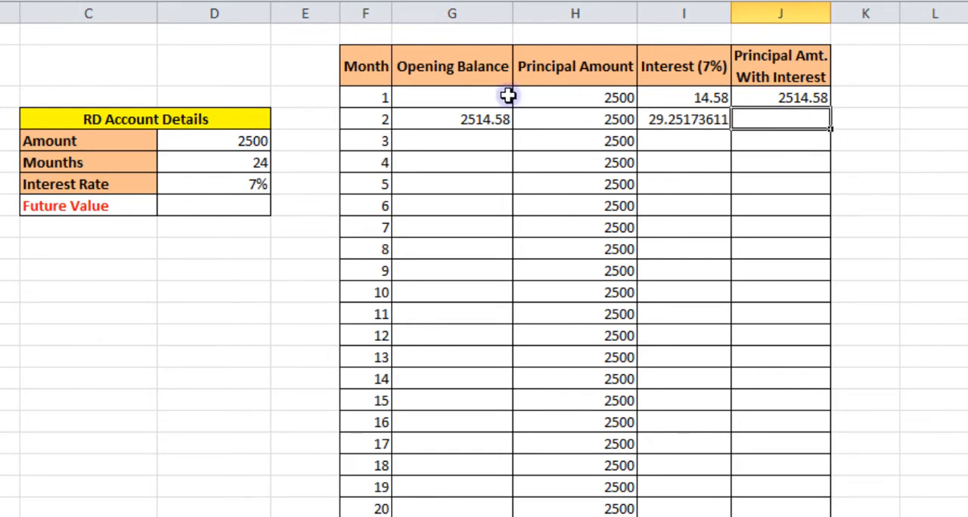
click(471, 124)
click(571, 120)
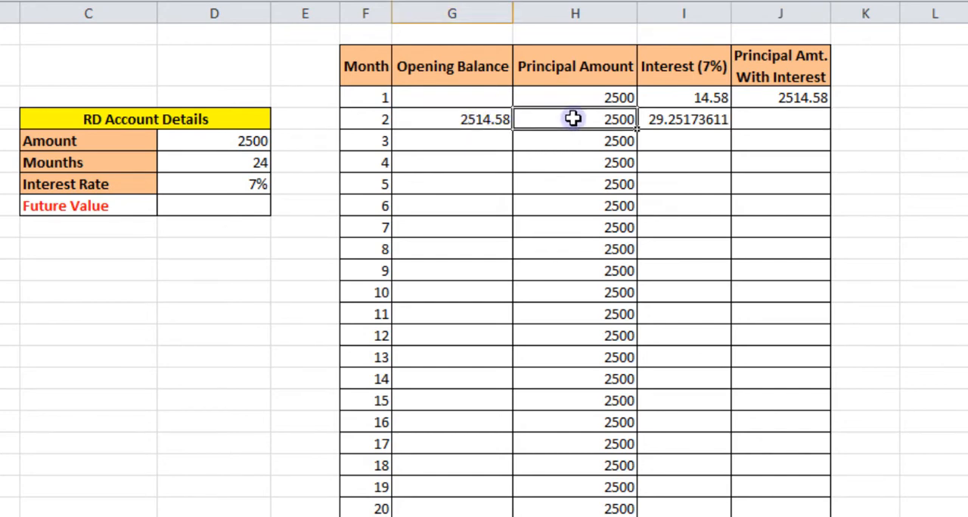
click(661, 114)
drag(478, 119, 644, 121)
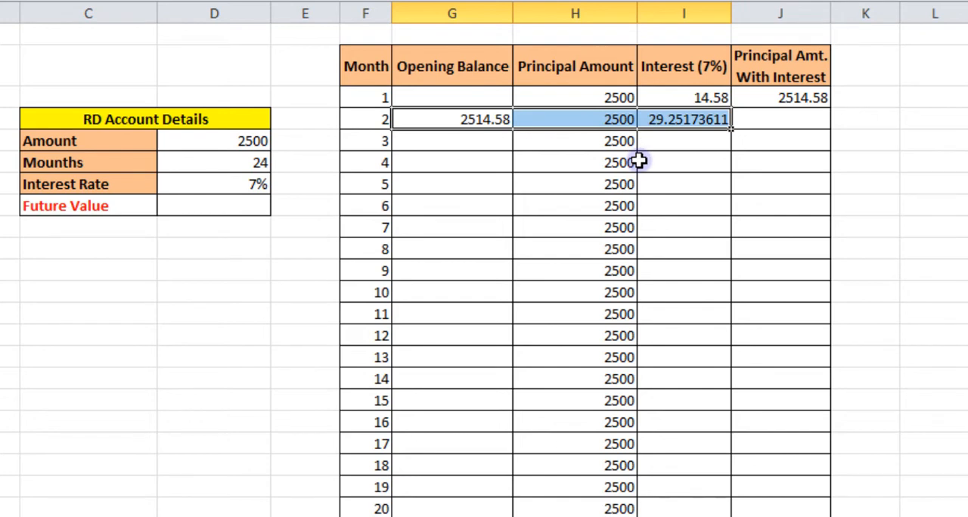
drag(730, 129, 783, 121)
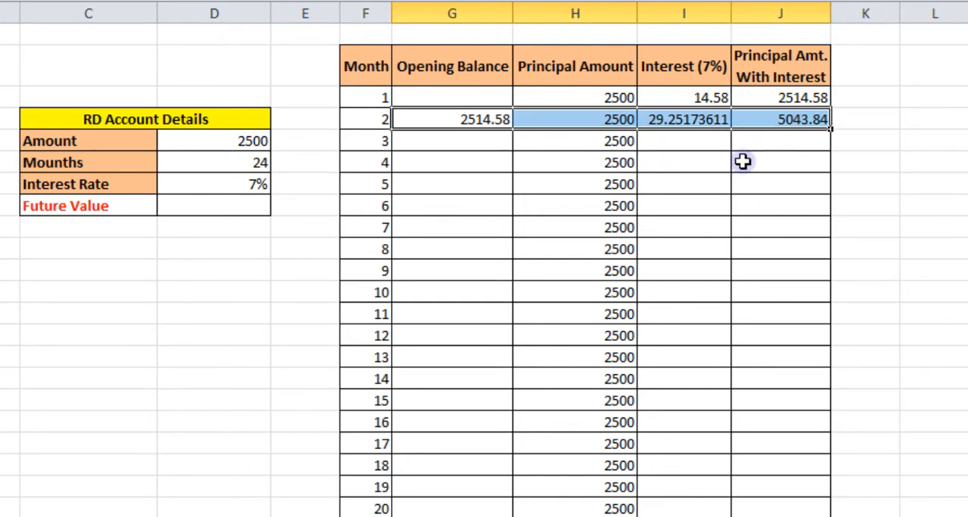
click(782, 183)
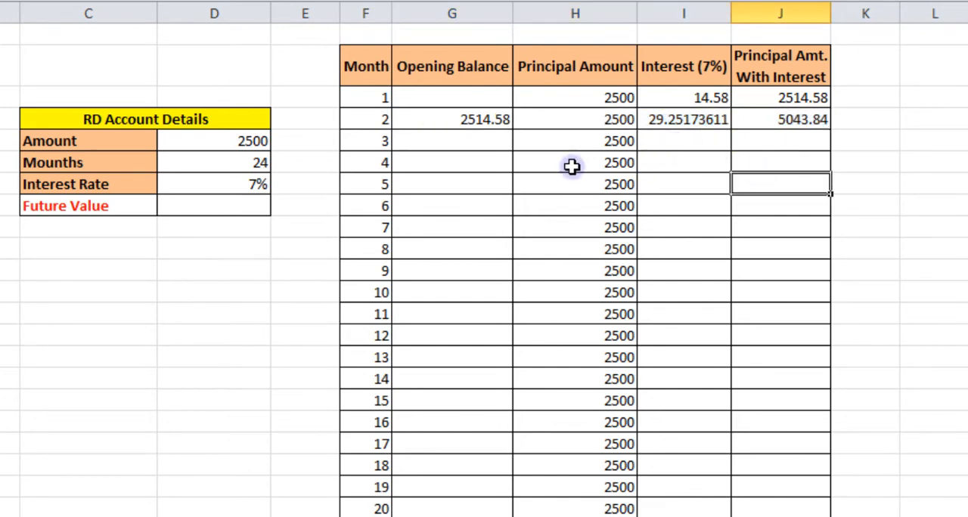
Copy the month 2 opening balance formula down the Opening Balance column through month 24.
click(449, 114)
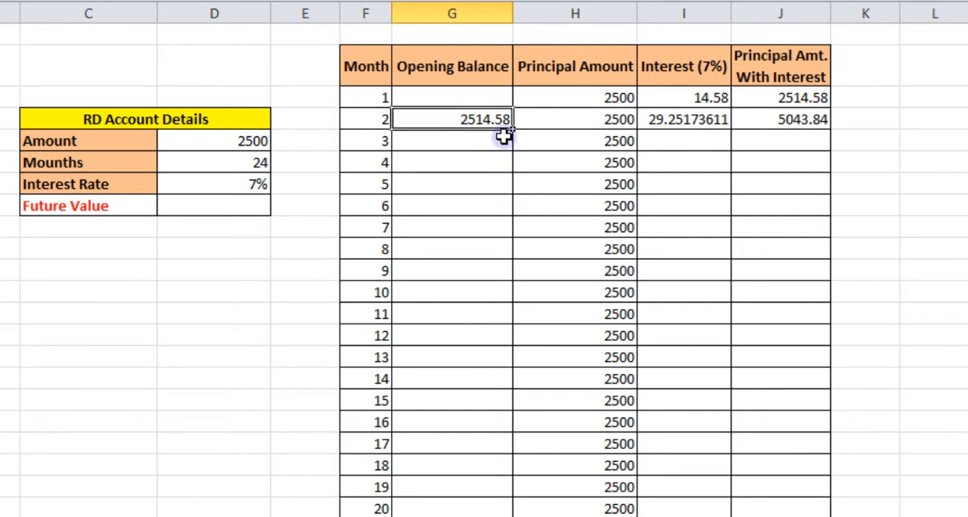
drag(512, 130, 519, 513)
click(683, 317)
Copy the month 2 interest formula down the Interest (7%) column through month 24.
scroll(703, 227, up, 1)
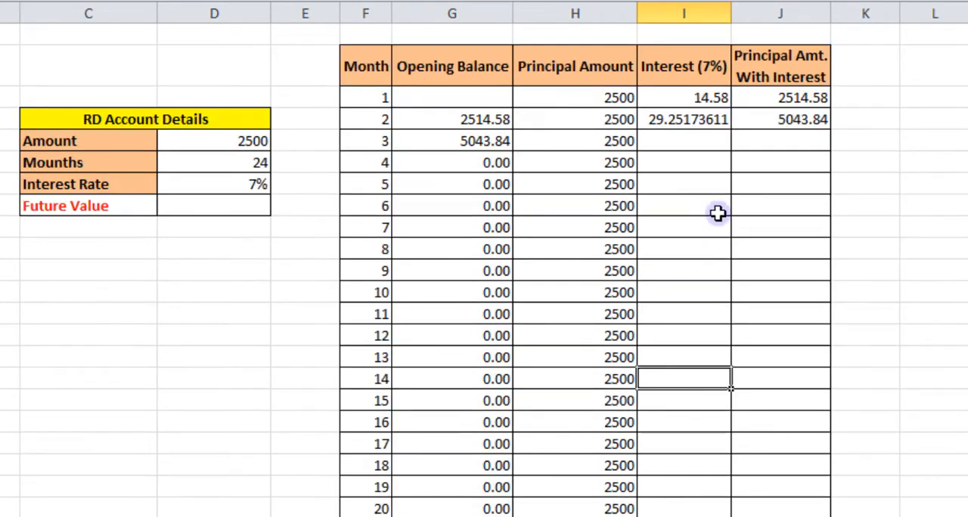
click(675, 126)
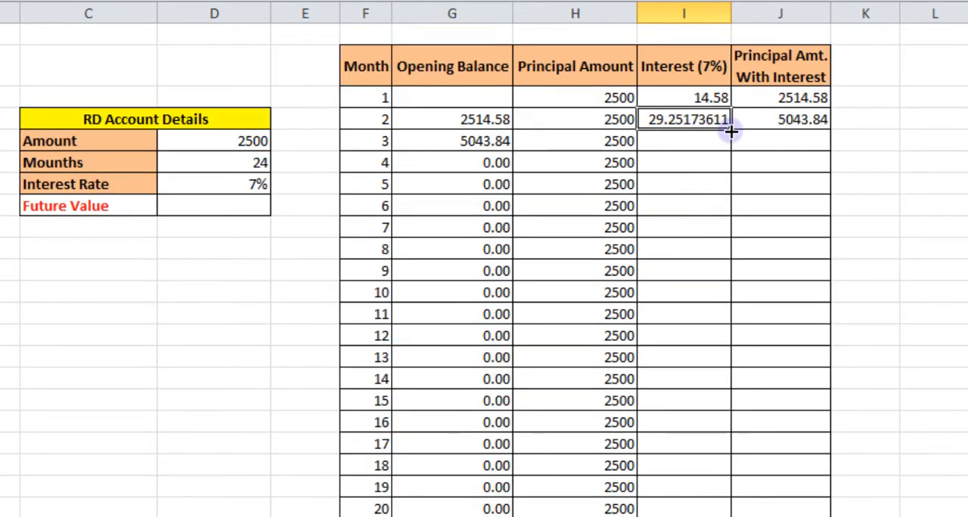
drag(731, 130, 735, 514)
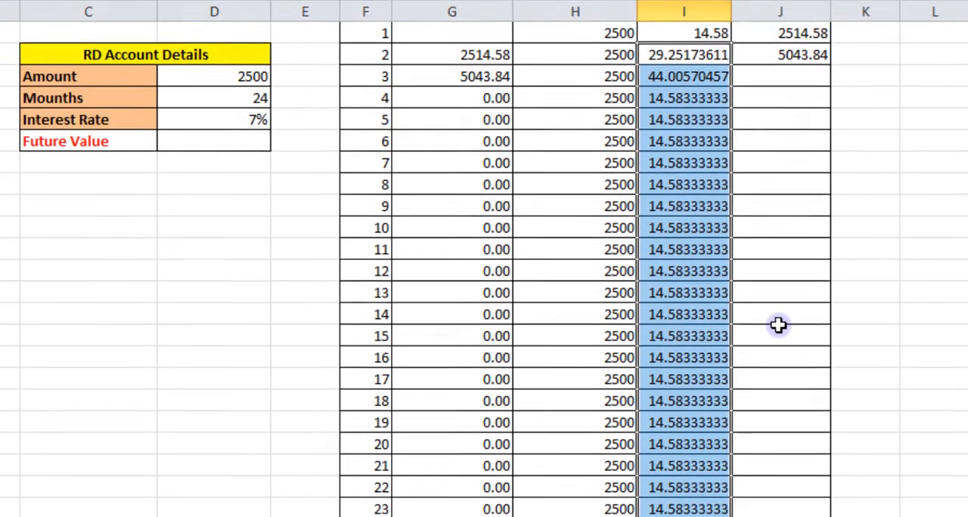
Copy the month 2 total formula down the Principal Amt. With Interest column through month 24.
scroll(778, 324, up, 1)
click(792, 103)
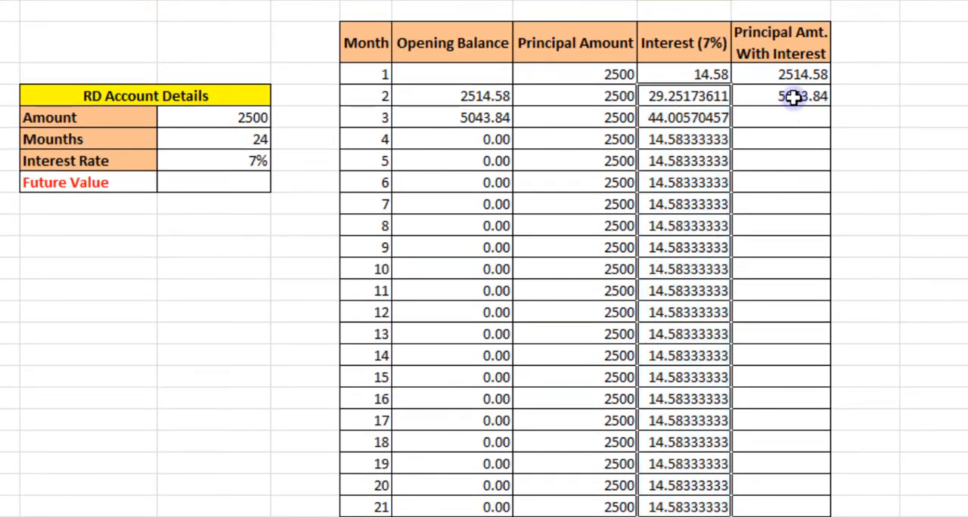
drag(832, 112, 821, 490)
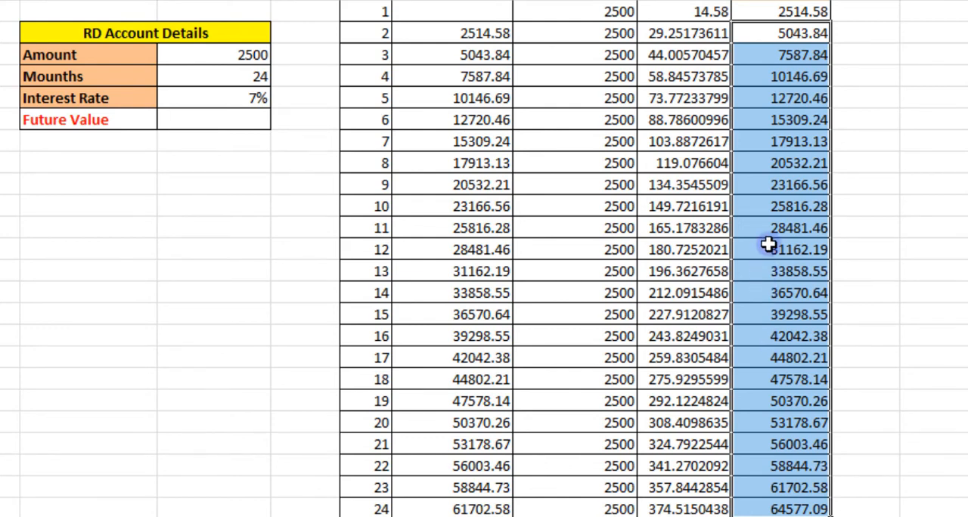
scroll(768, 243, up, 1)
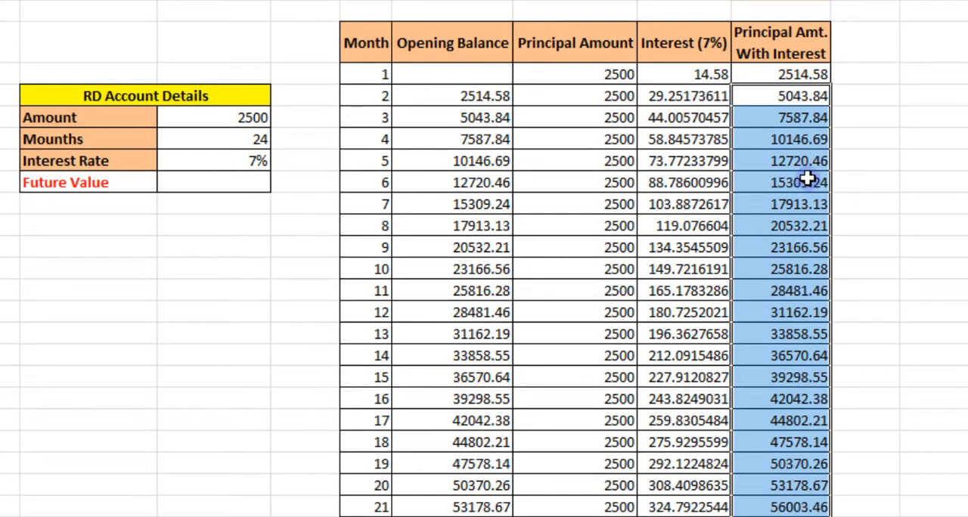
click(806, 115)
drag(806, 96, 811, 511)
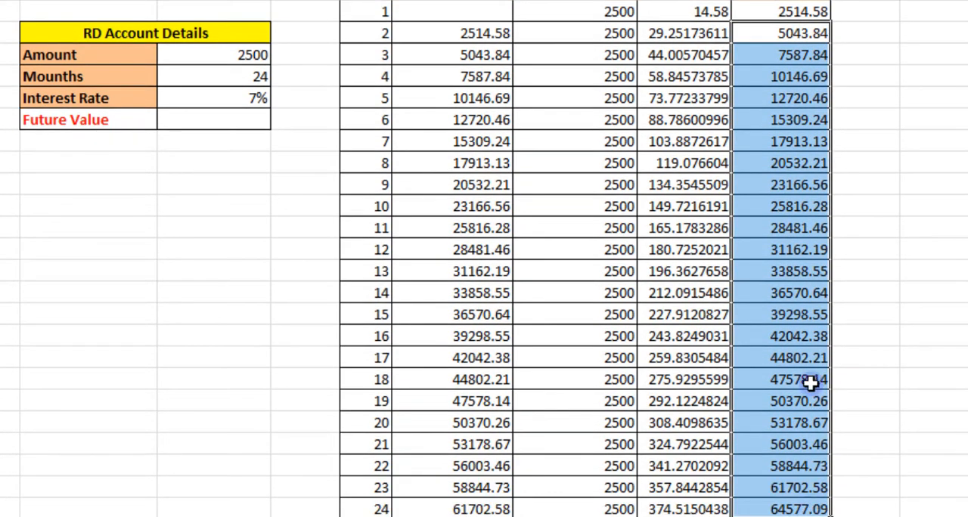
click(745, 336)
scroll(732, 197, up, 3)
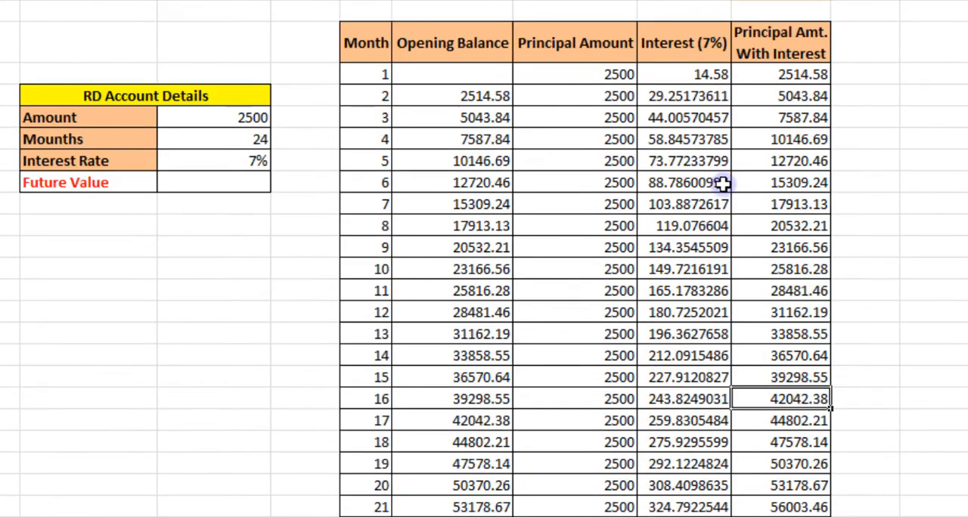
Reduce the Interest (7%) values for months 2 to 24 to two decimal places.
drag(690, 98, 710, 509)
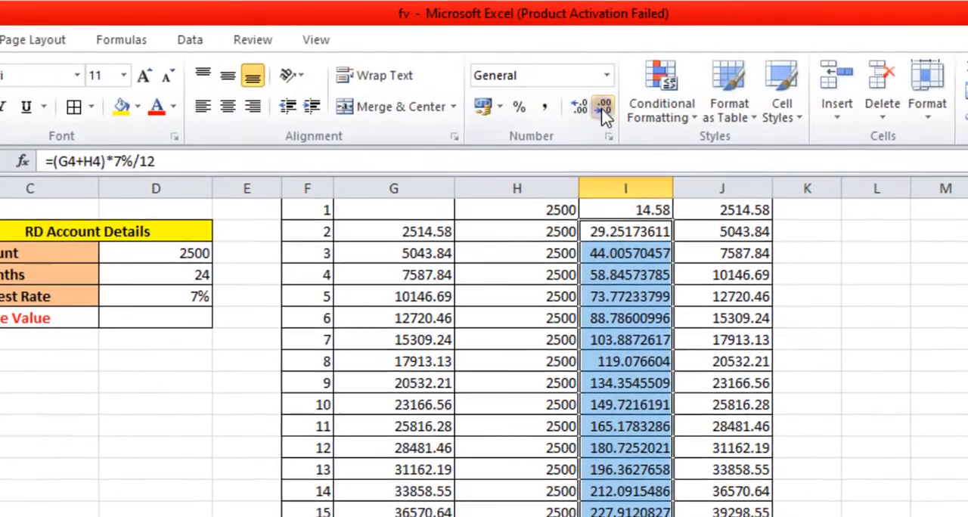
click(605, 108)
click(605, 108)
click(605, 108)
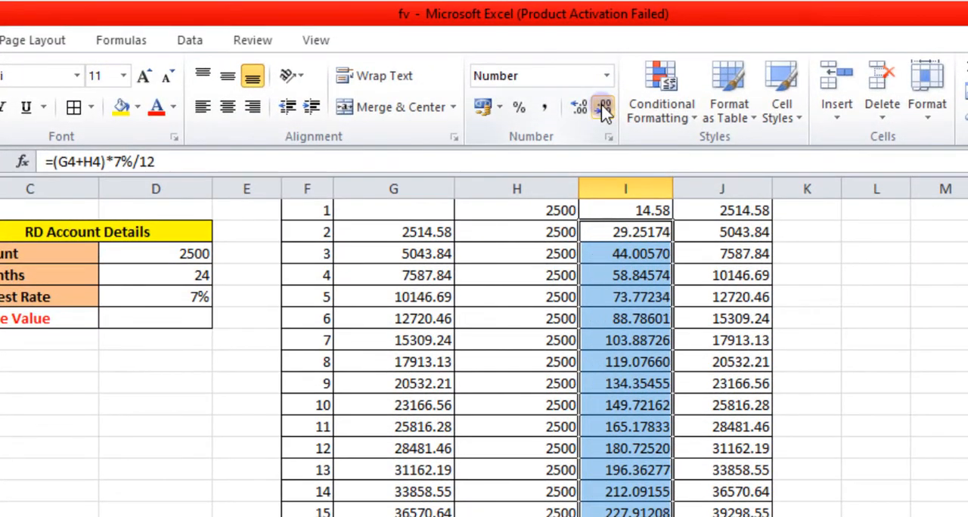
click(605, 109)
click(605, 108)
click(605, 108)
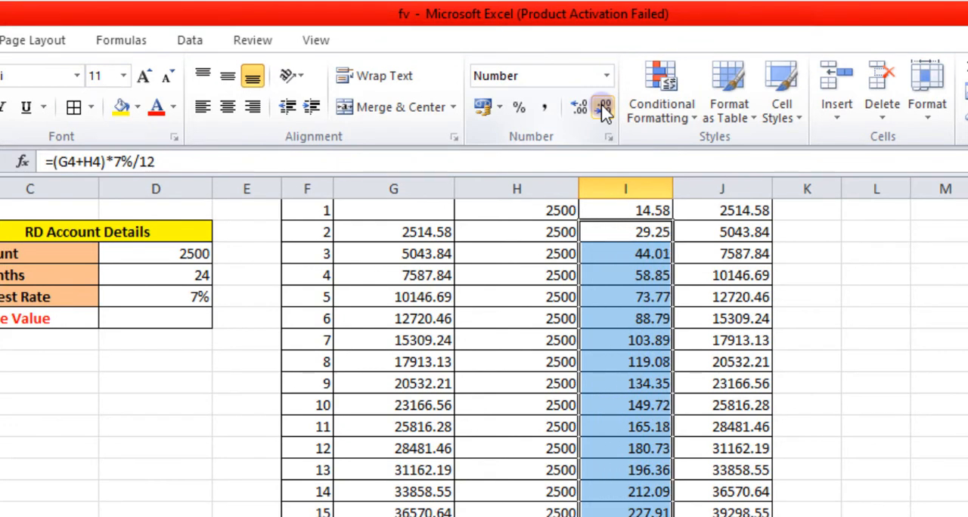
drag(415, 234, 412, 514)
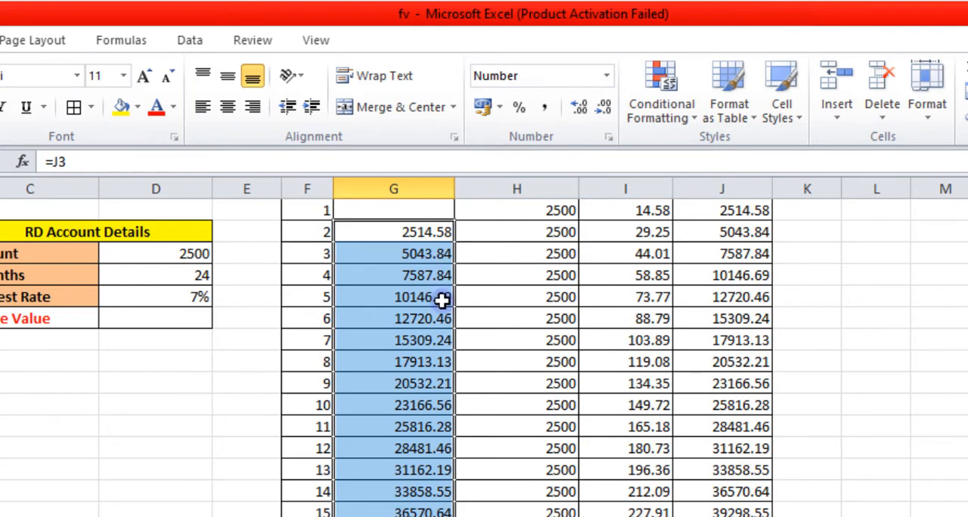
click(527, 401)
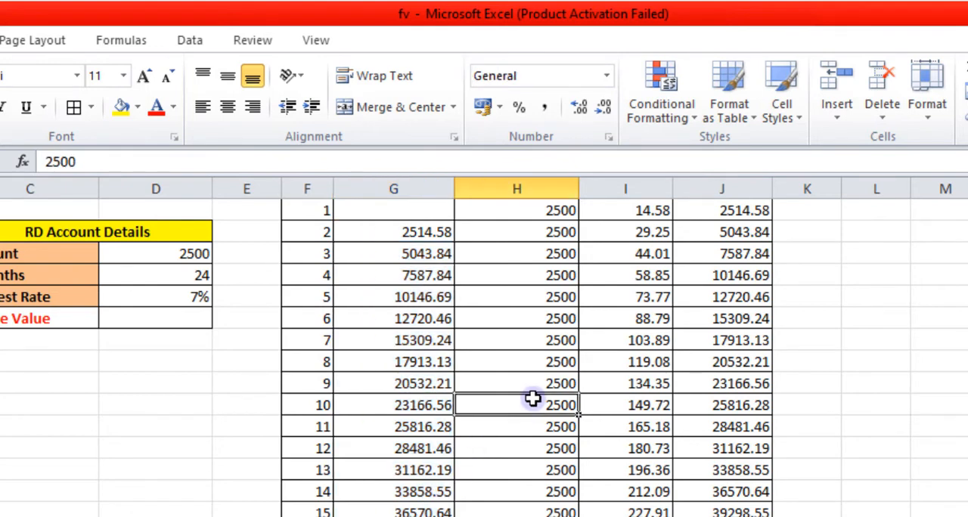
Make the month 24 total in the Principal Amt. With Interest column bold.
scroll(643, 400, up, 1)
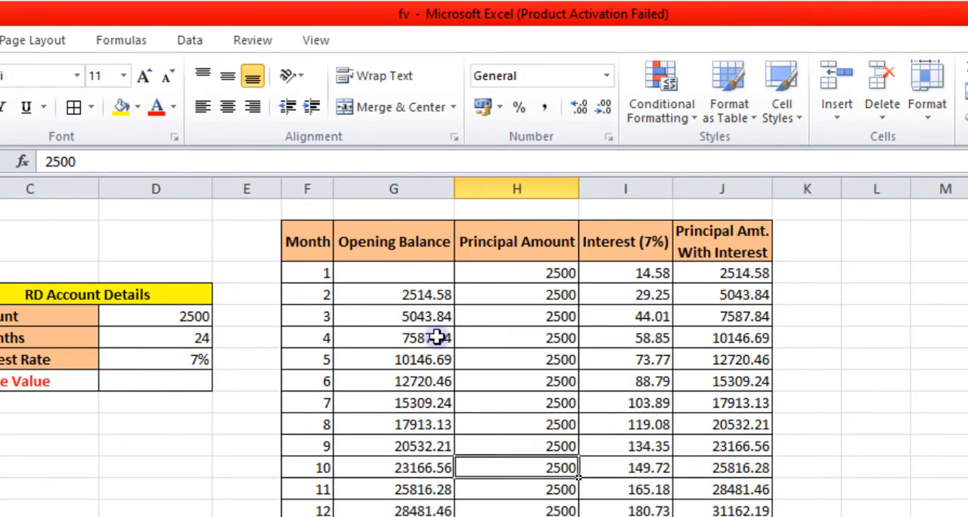
scroll(662, 383, down, 2)
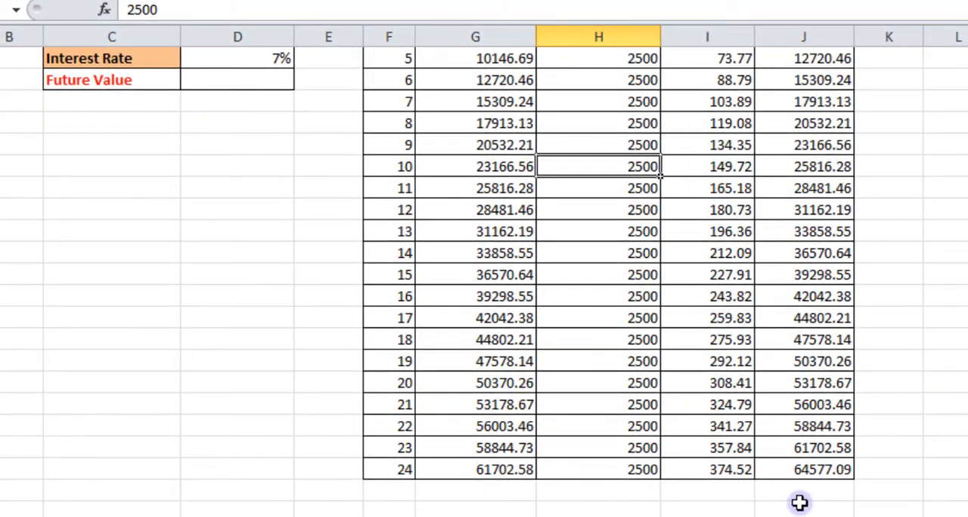
click(818, 471)
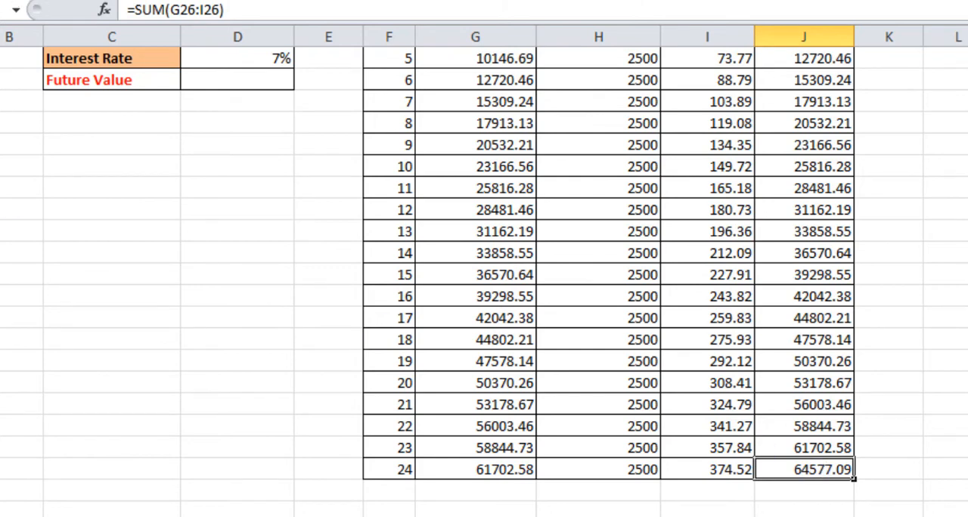
key(ctrl+b)
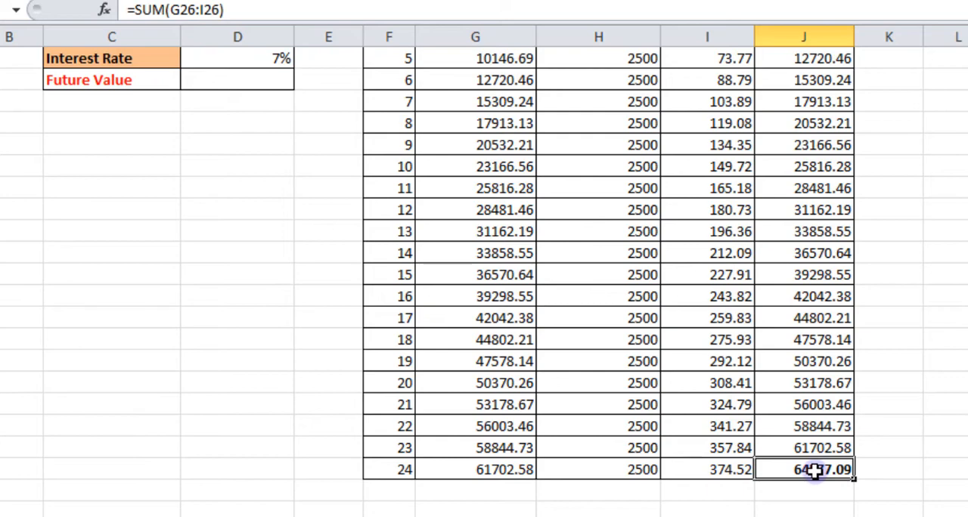
scroll(814, 471, up, 2)
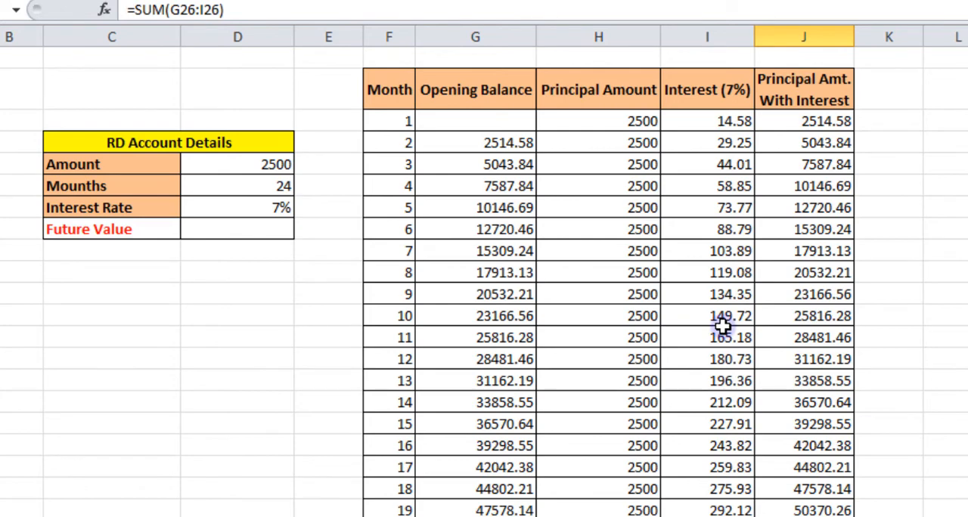
scroll(824, 476, down, 2)
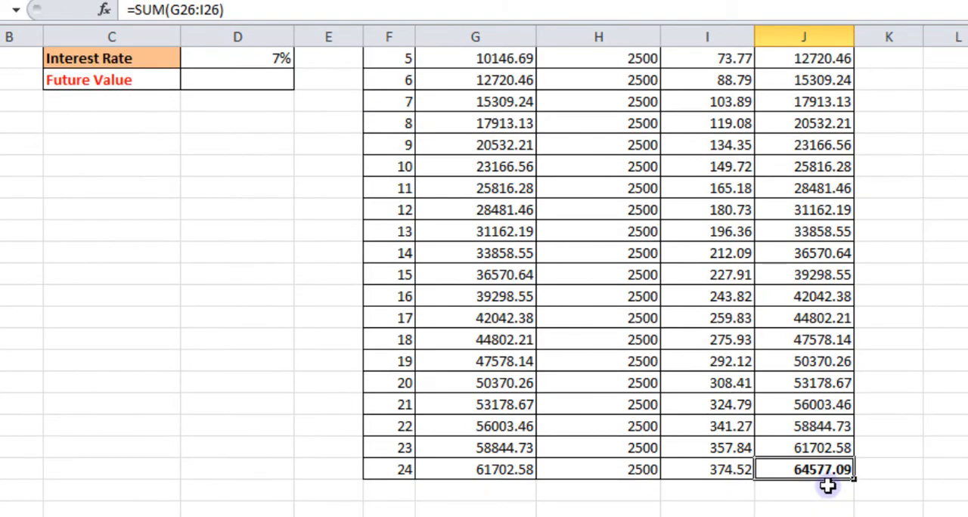
scroll(827, 480, up, 1)
scroll(821, 471, up, 1)
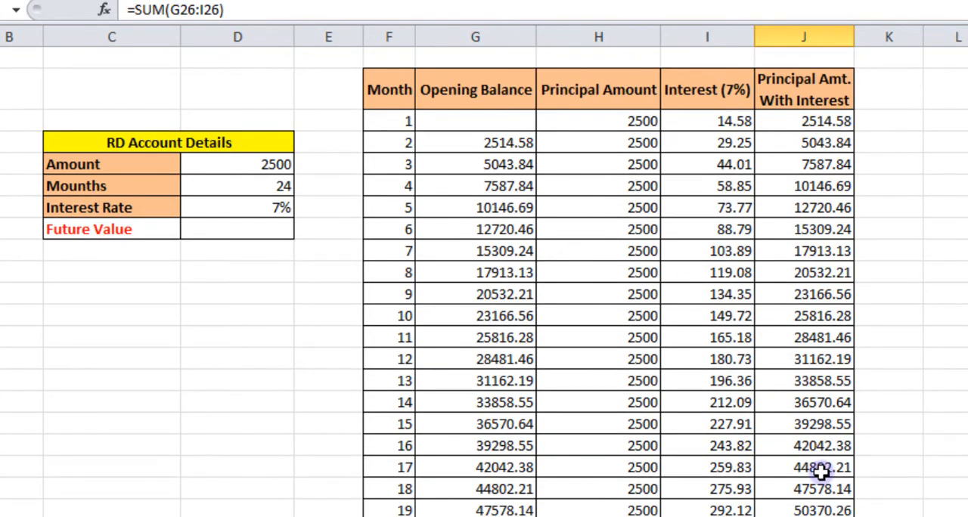
scroll(821, 470, down, 2)
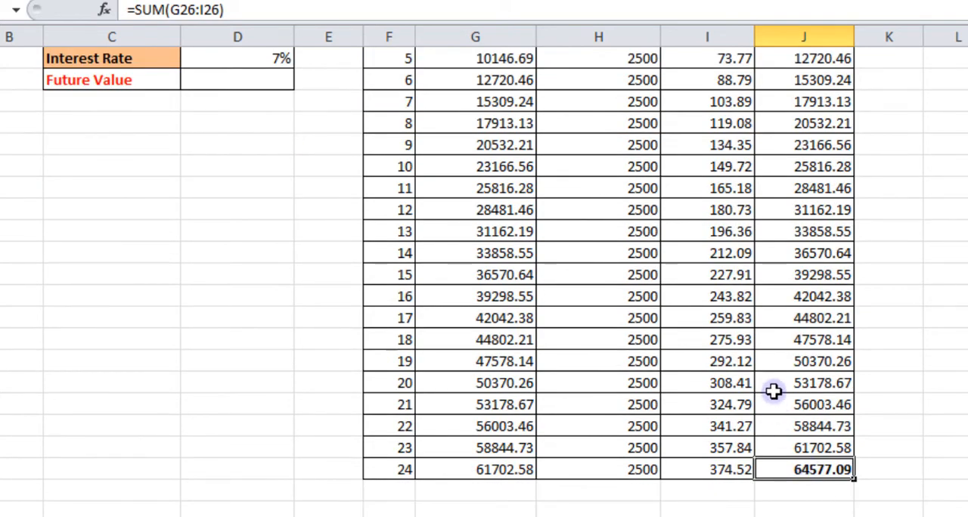
Begin an FV formula in the Future Value cell D8 with the monthly rate D7/12 as its first argument.
scroll(771, 389, up, 2)
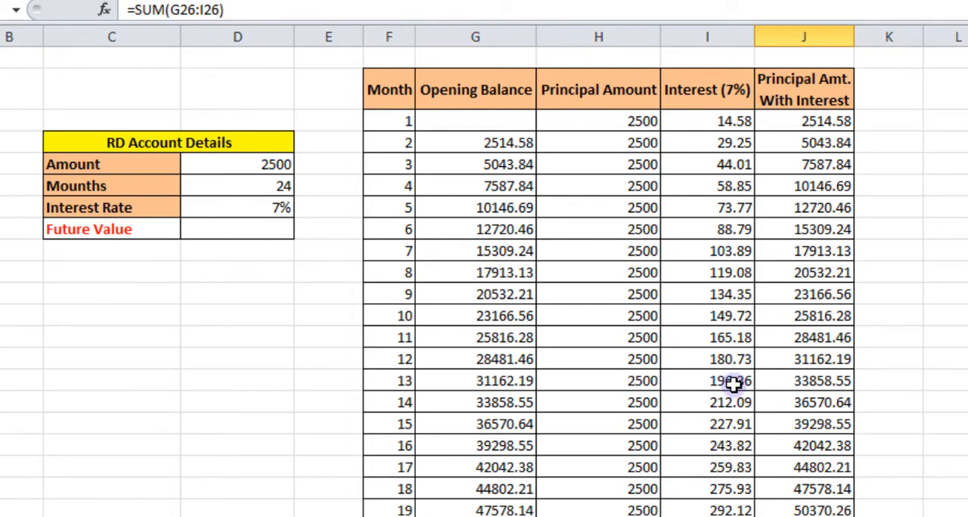
click(237, 231)
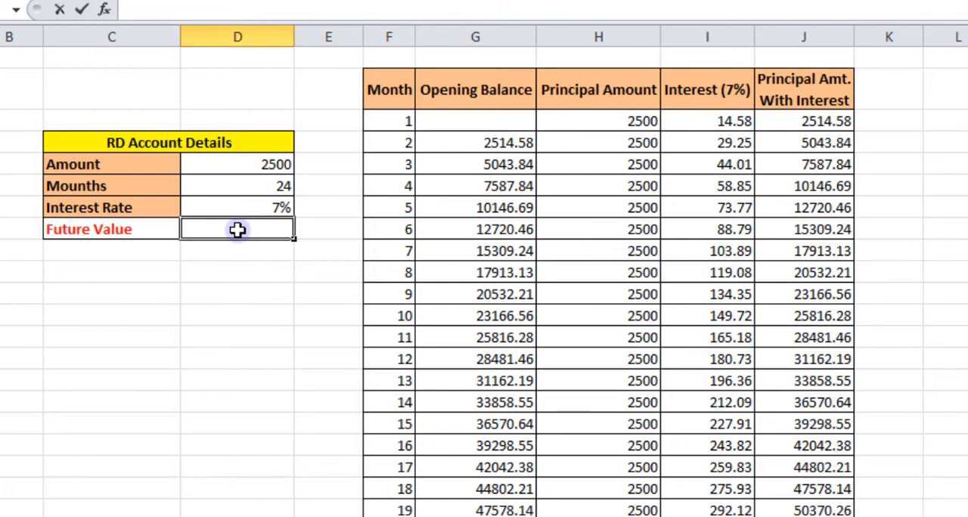
text(=)
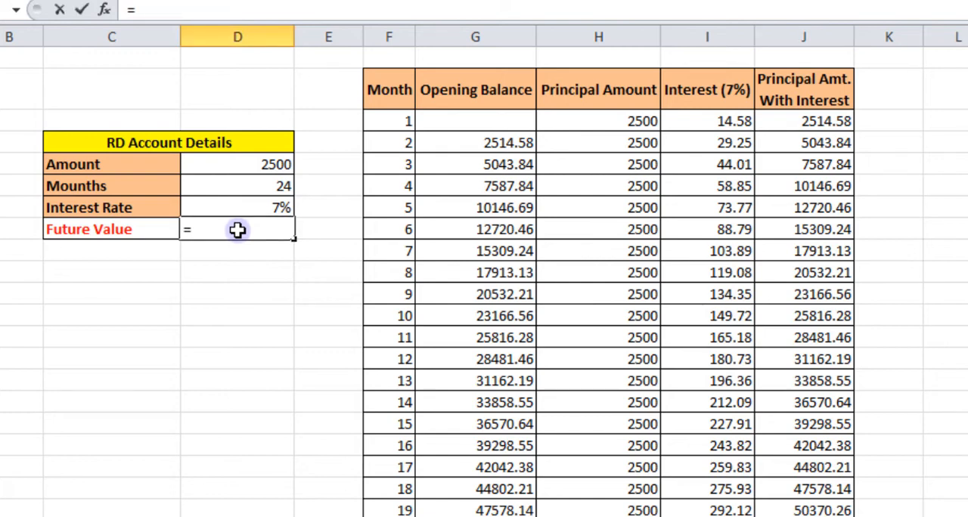
text(fv)
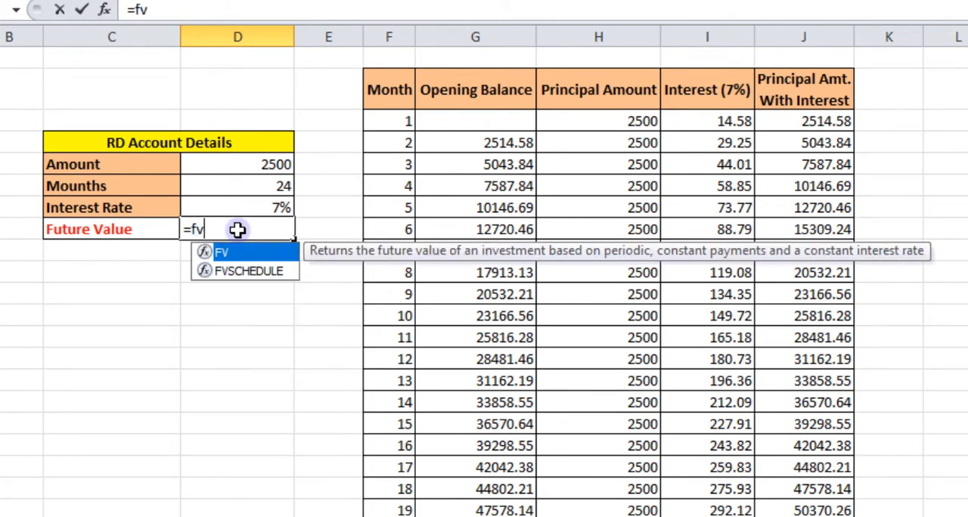
text(()
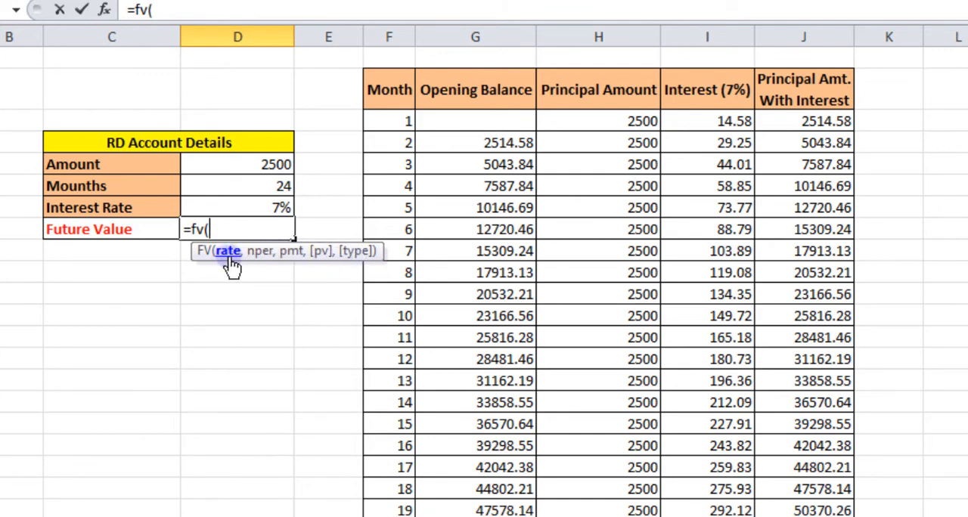
click(247, 202)
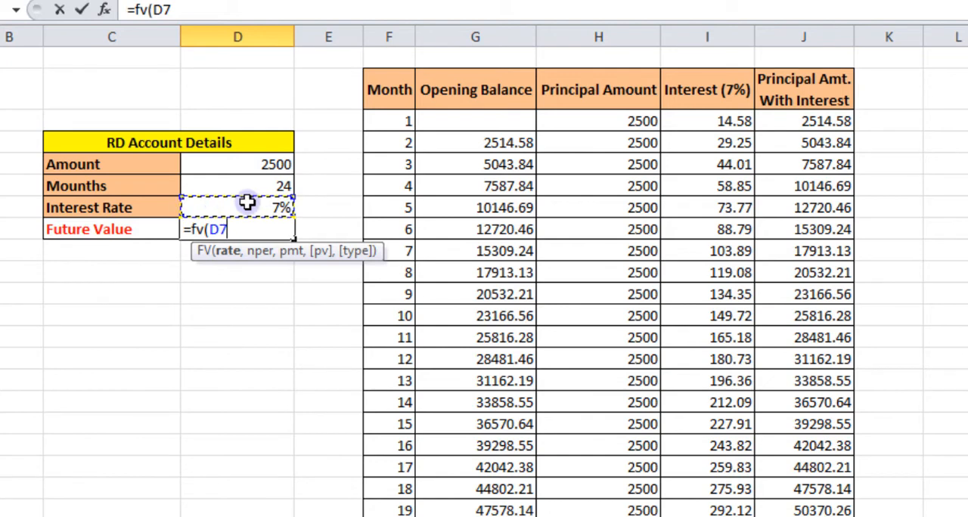
text(/12)
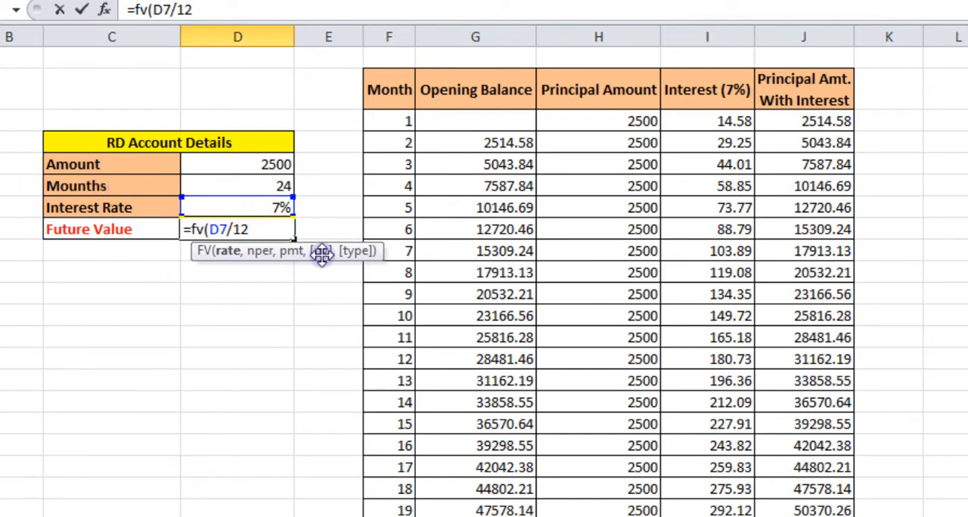
Complete the FV formula with D6 as nper, D5 as pmt, an empty pv and type 1 for beginning-of-period payments.
text(,)
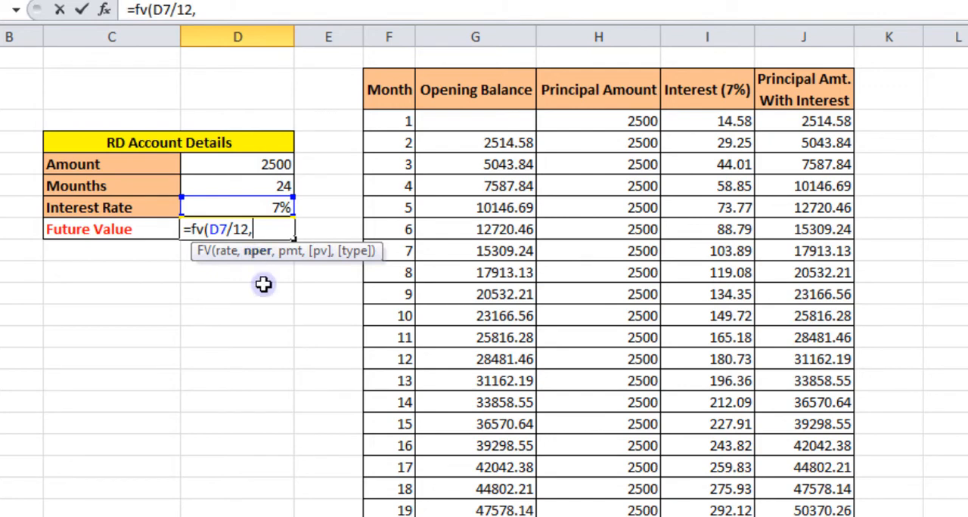
click(264, 185)
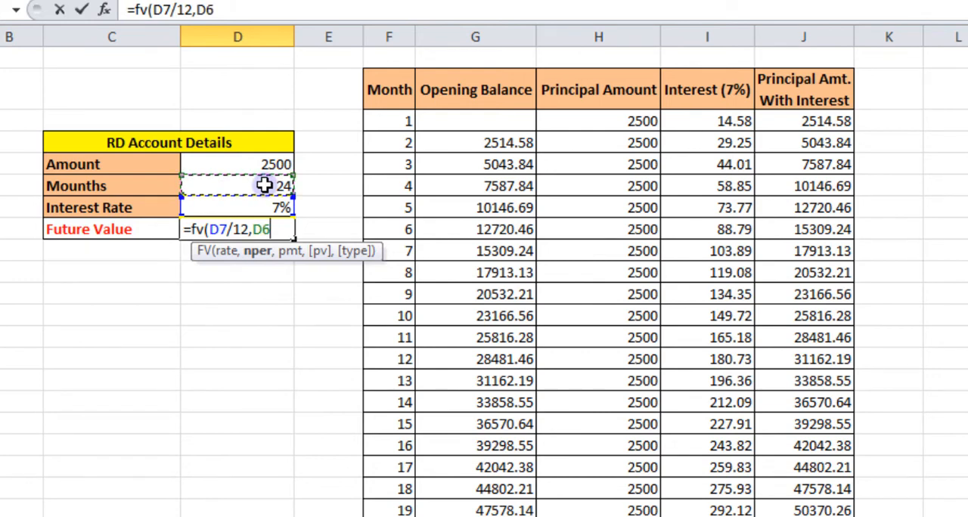
text(,)
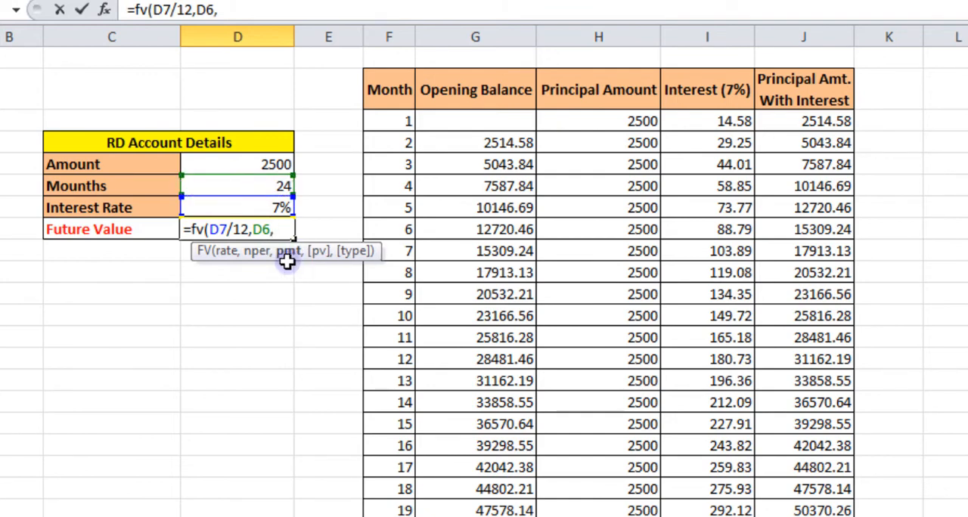
click(268, 165)
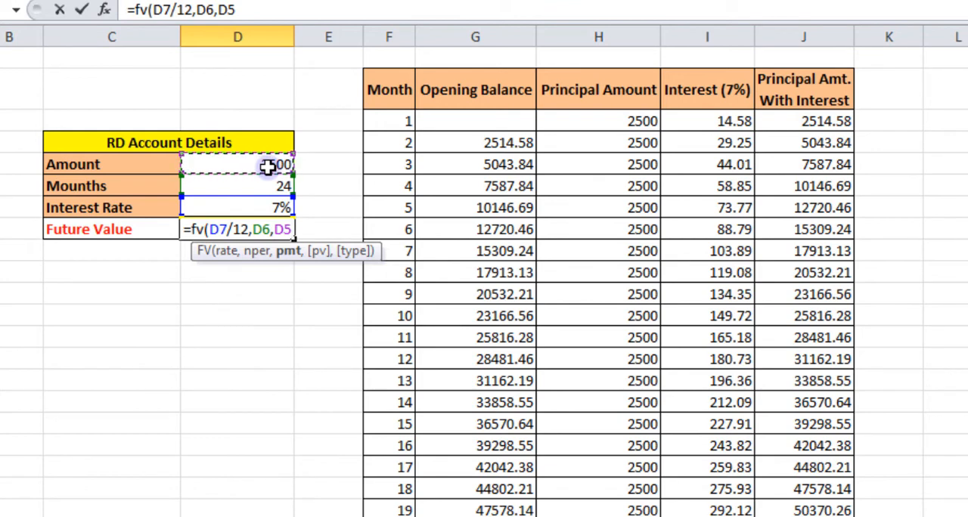
text(,)
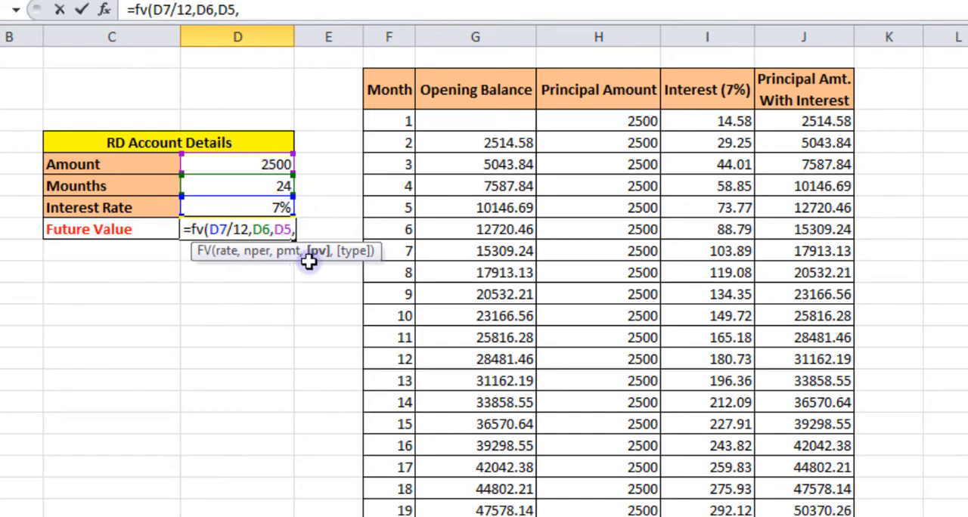
text(,)
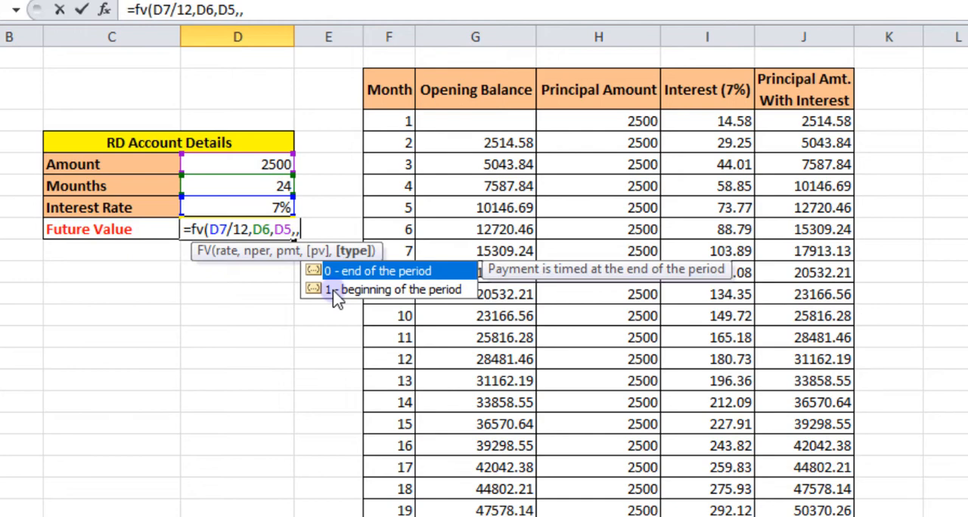
text(1))
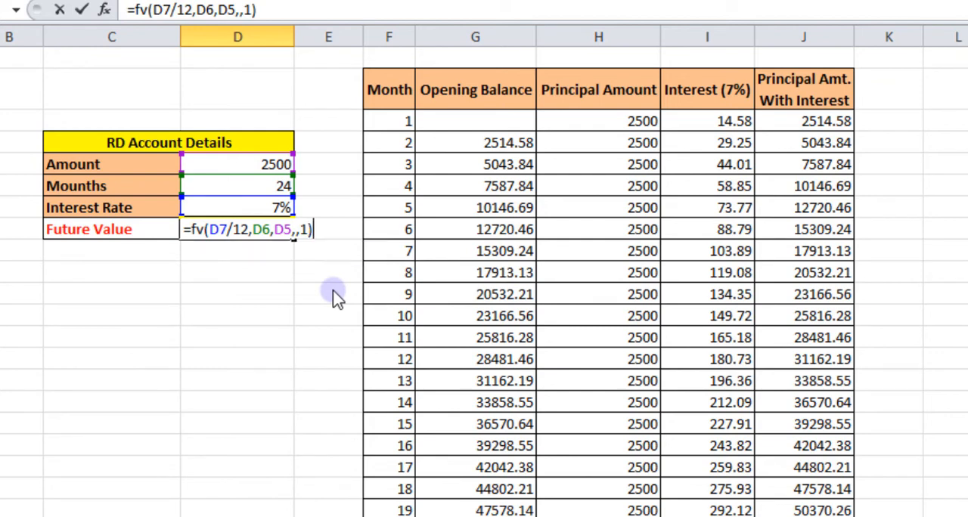
key(Return)
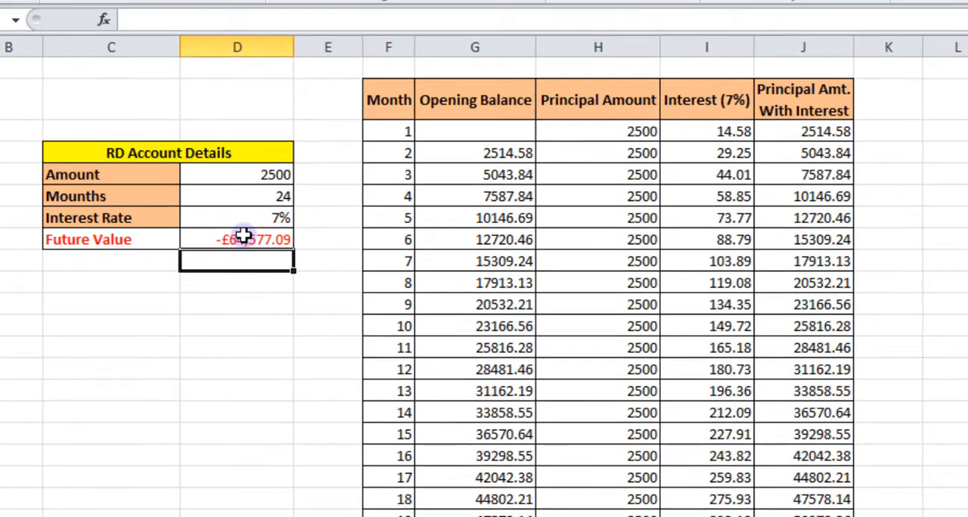
Apply the comma number style to the Future Value result in cell D8.
click(240, 227)
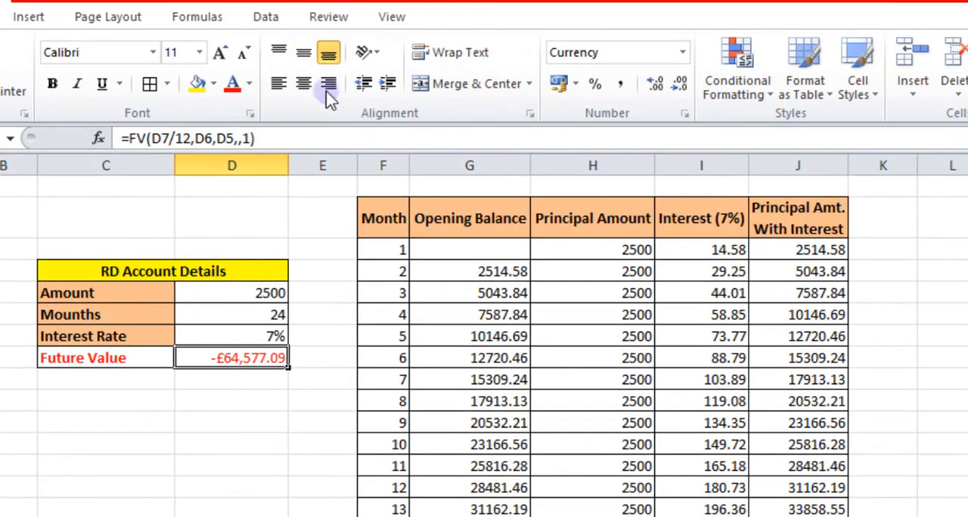
click(618, 85)
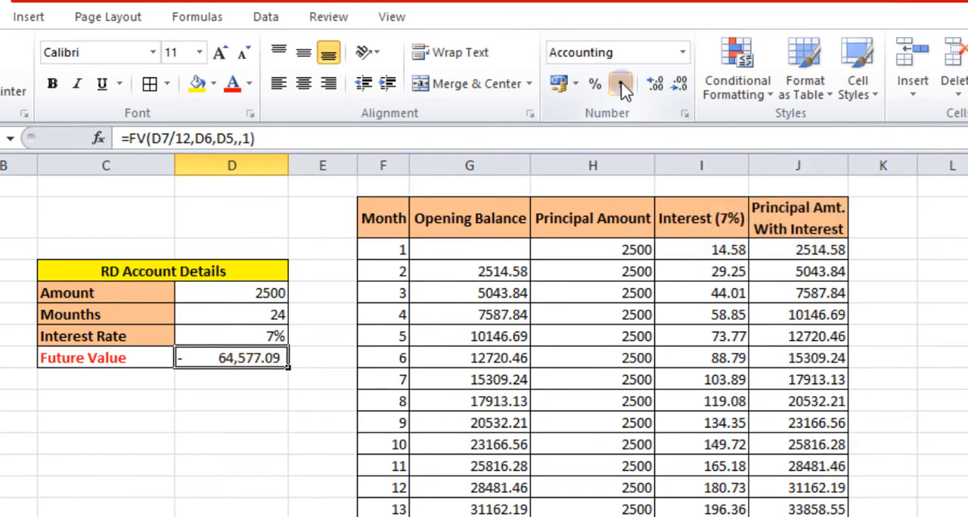
Compare the Future Value result with the month 24 total in the Principal Amt. With Interest column.
scroll(502, 307, down, 2)
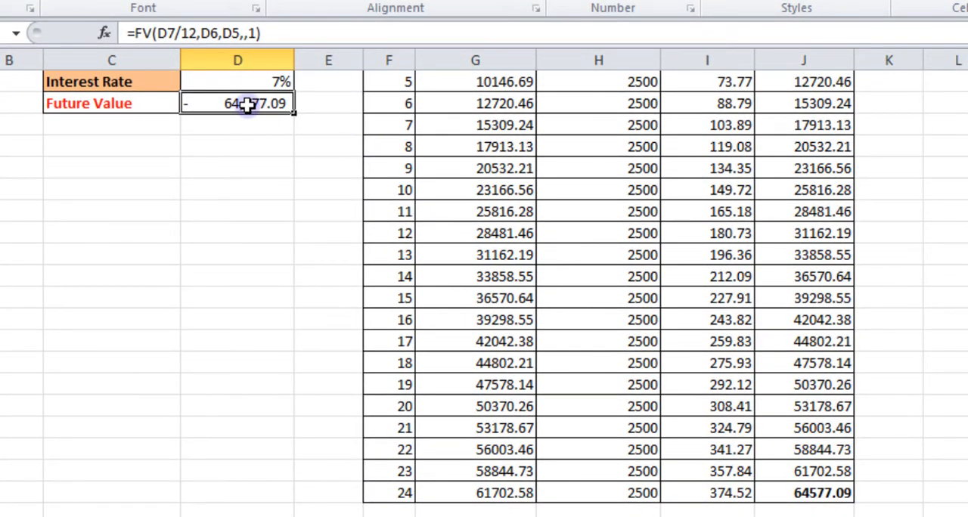
scroll(835, 481, up, 2)
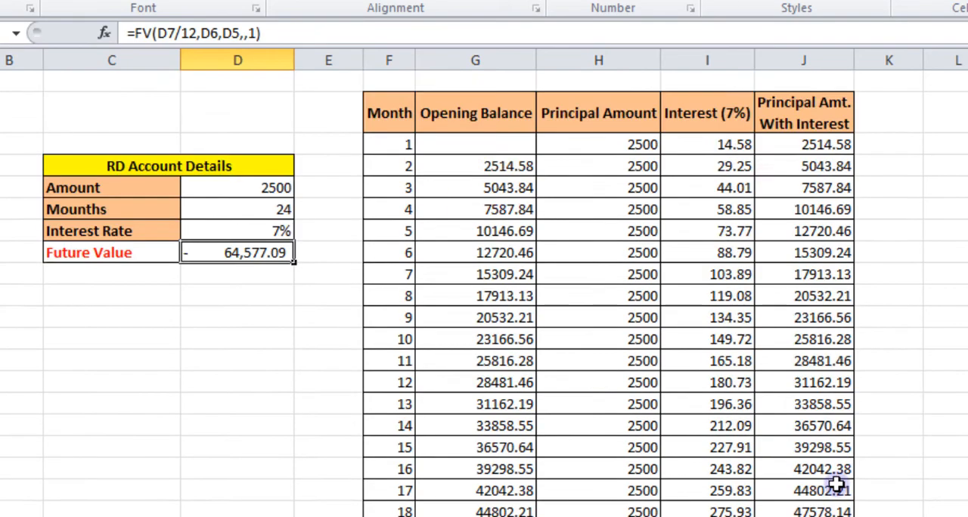
scroll(830, 213, down, 1)
scroll(830, 213, down, 4)
click(821, 299)
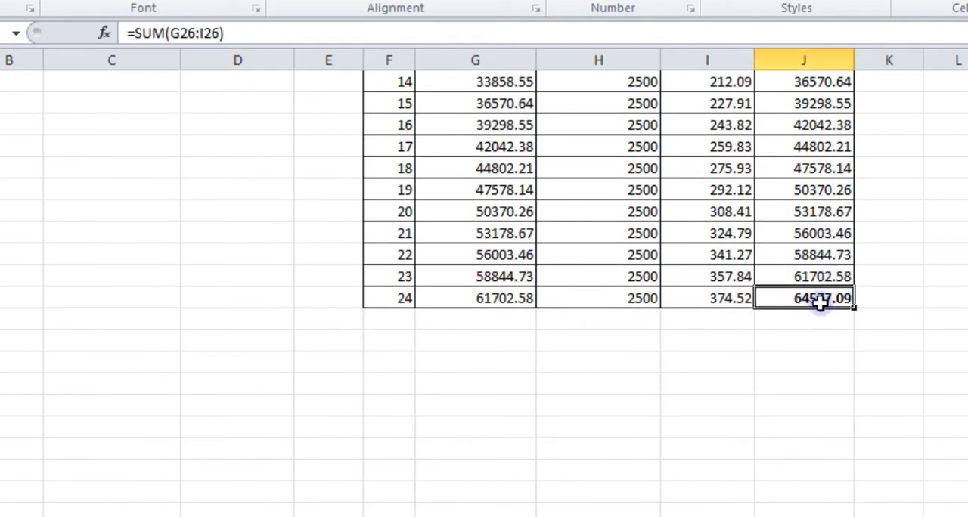
Recheck the recurring deposit's Future Value in D8 against the final balance of the monthly schedule.
scroll(821, 301, up, 5)
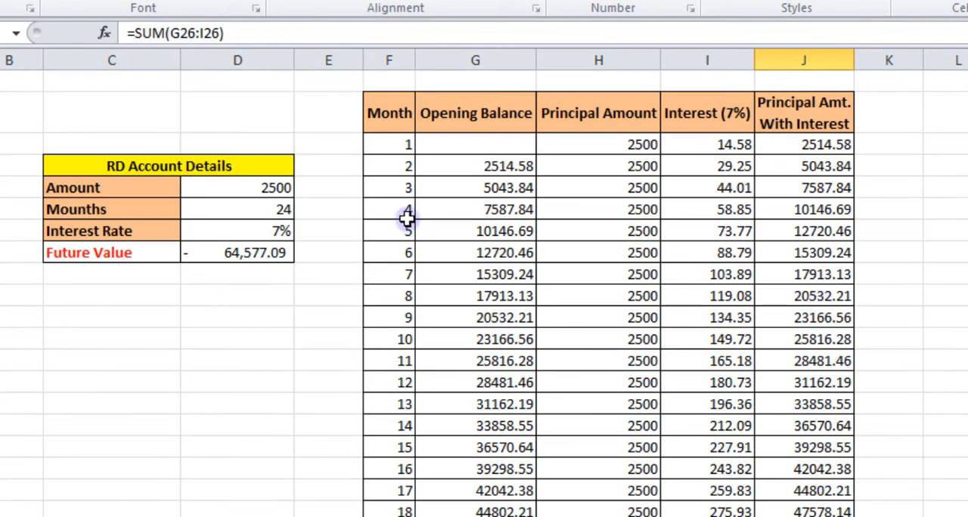
click(230, 257)
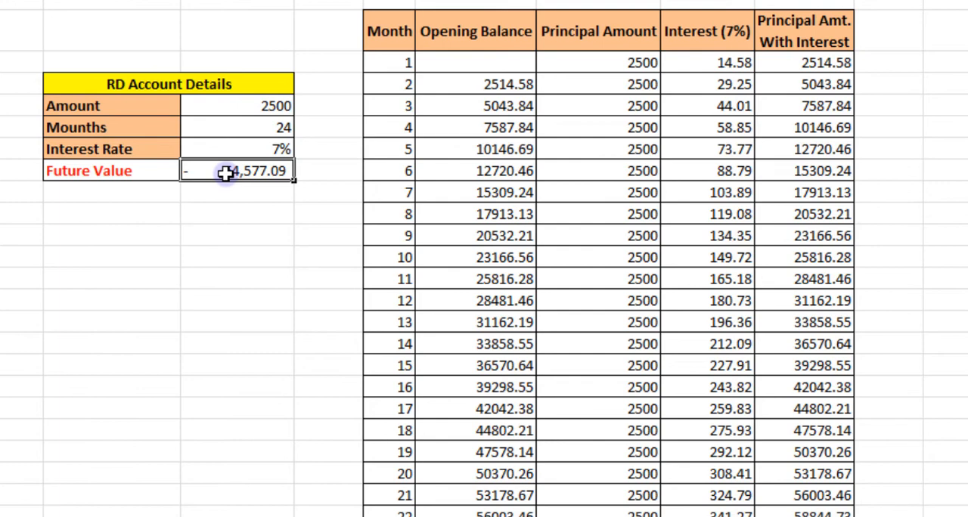
scroll(225, 173, down, 1)
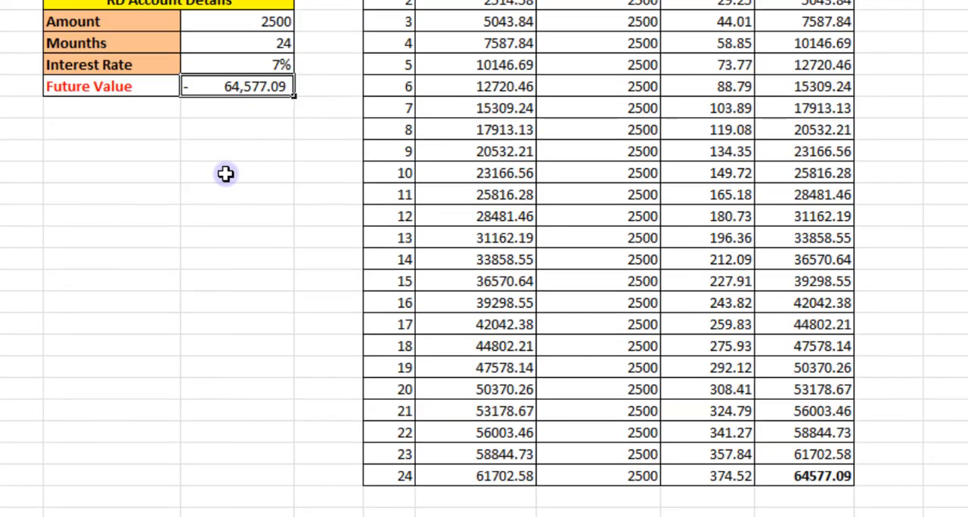
scroll(225, 173, up, 1)
scroll(225, 170, down, 2)
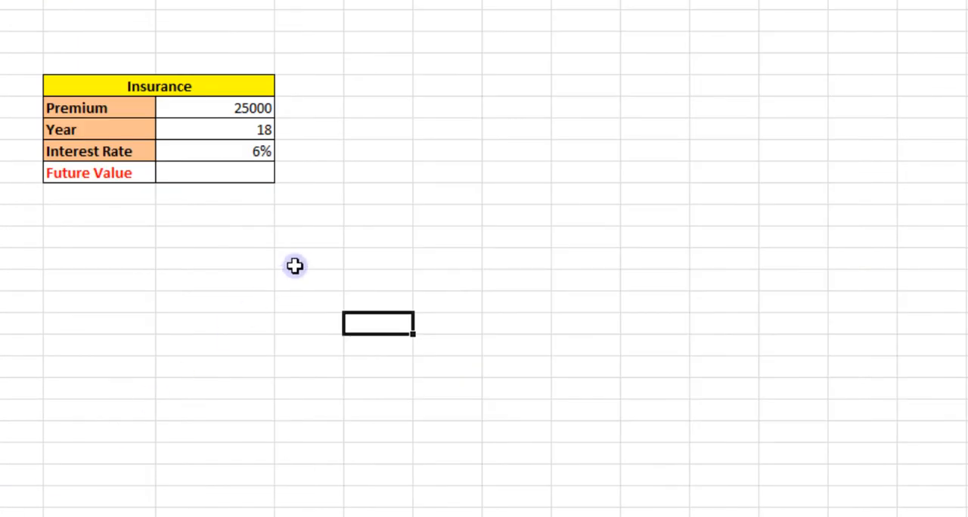
Switch to the sheet with the Insurance table and review its premium, year and interest rate against the recurring deposit example.
click(294, 261)
click(439, 210)
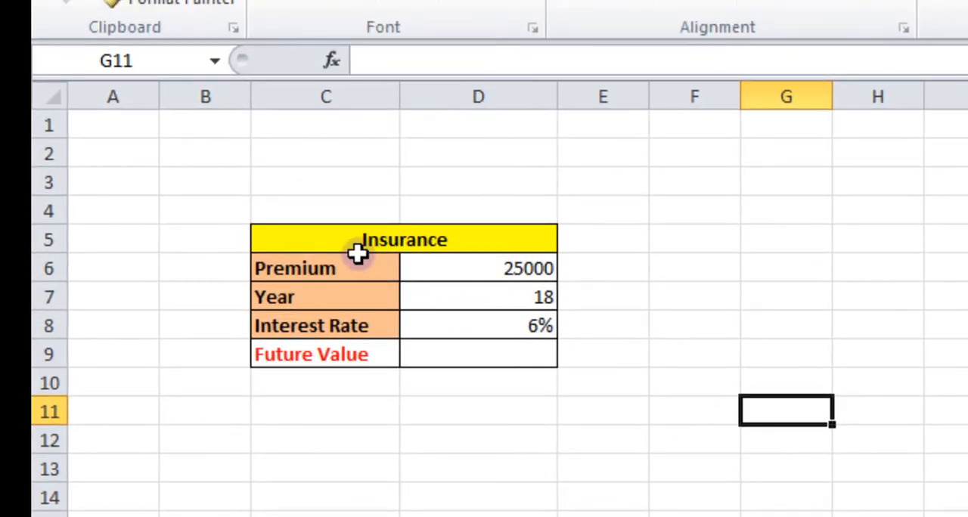
click(337, 271)
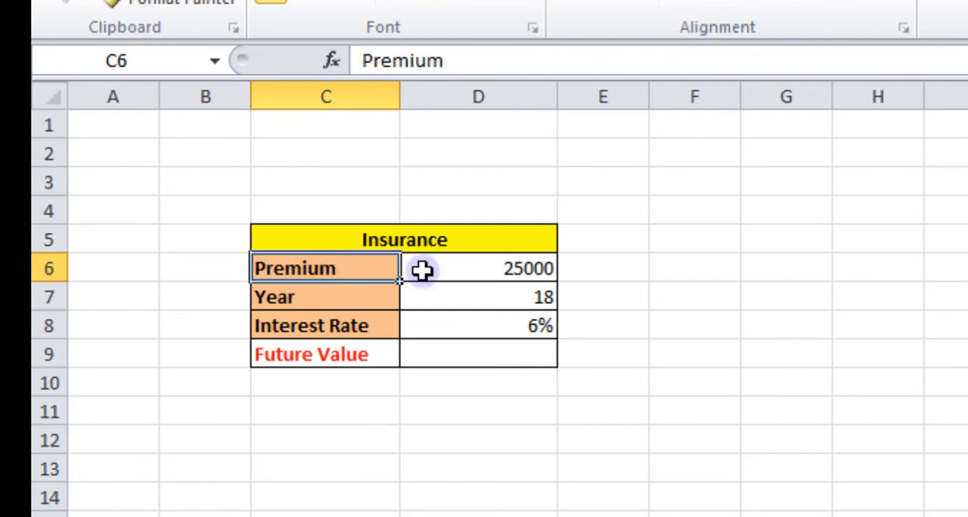
click(539, 269)
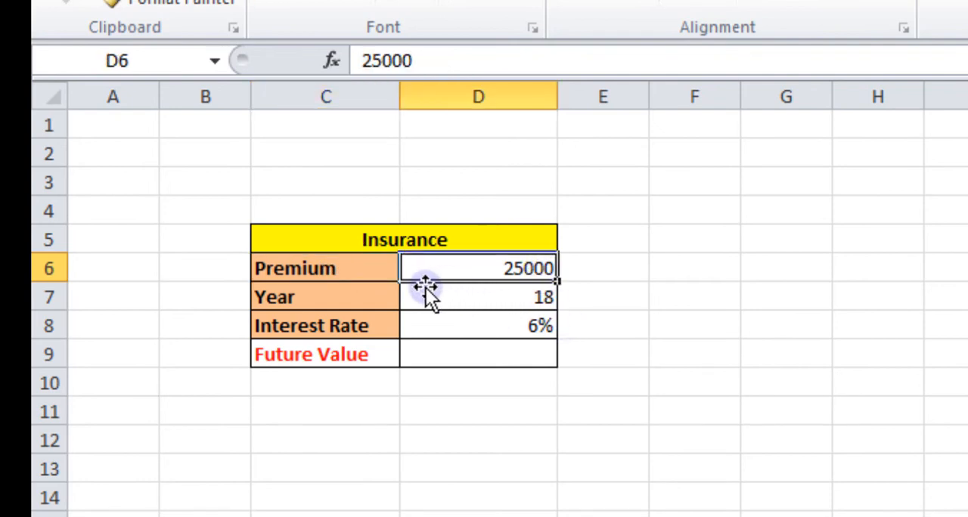
click(331, 297)
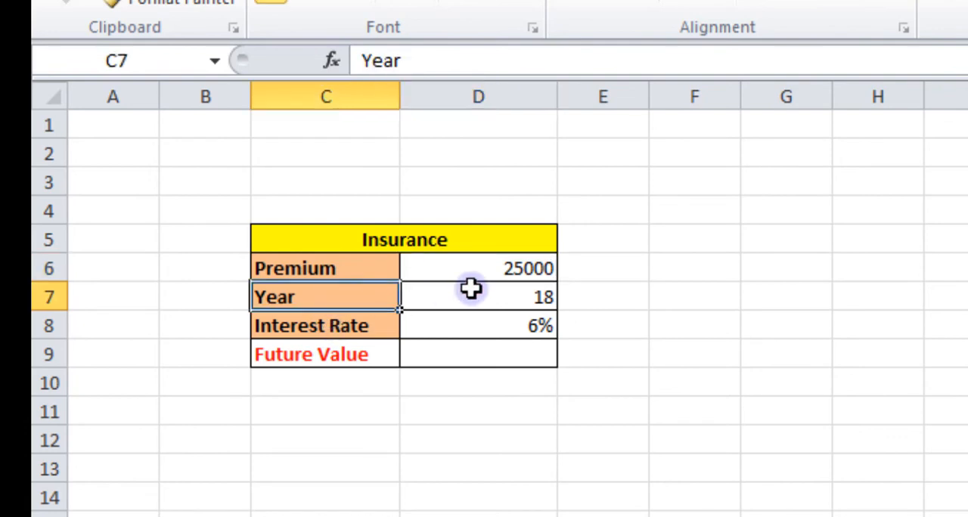
click(514, 297)
click(389, 328)
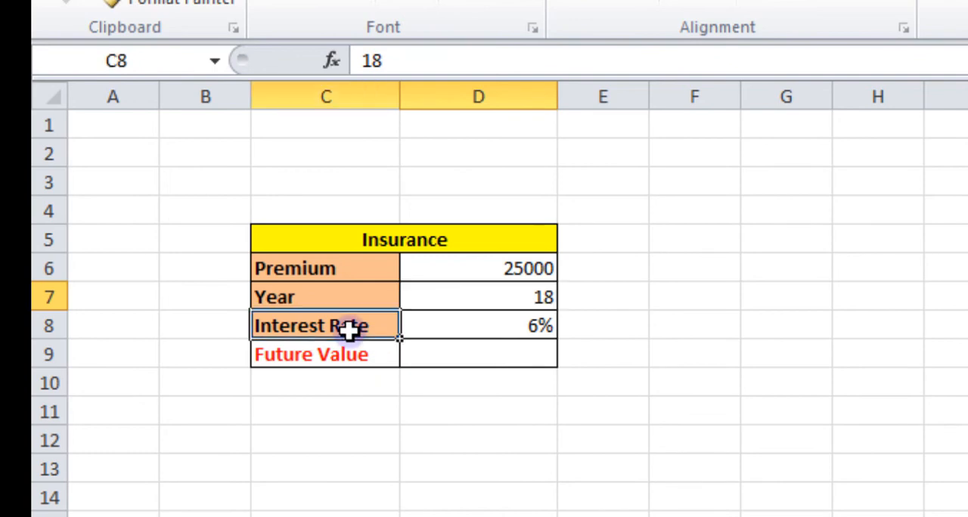
click(543, 332)
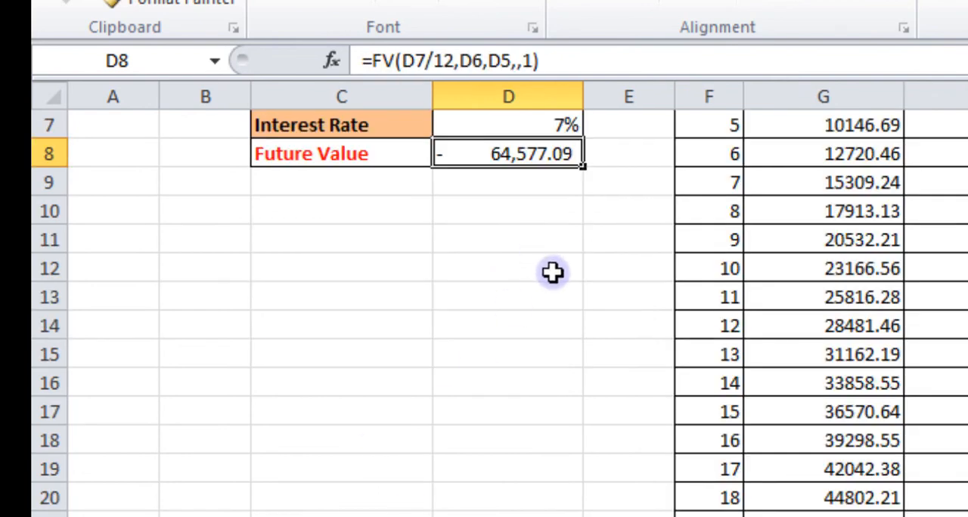
scroll(552, 272, up, 2)
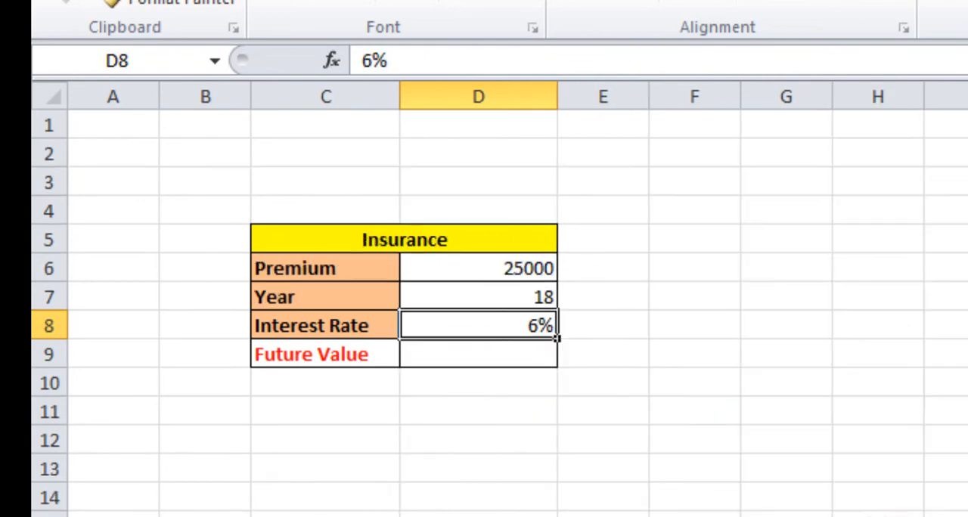
click(514, 300)
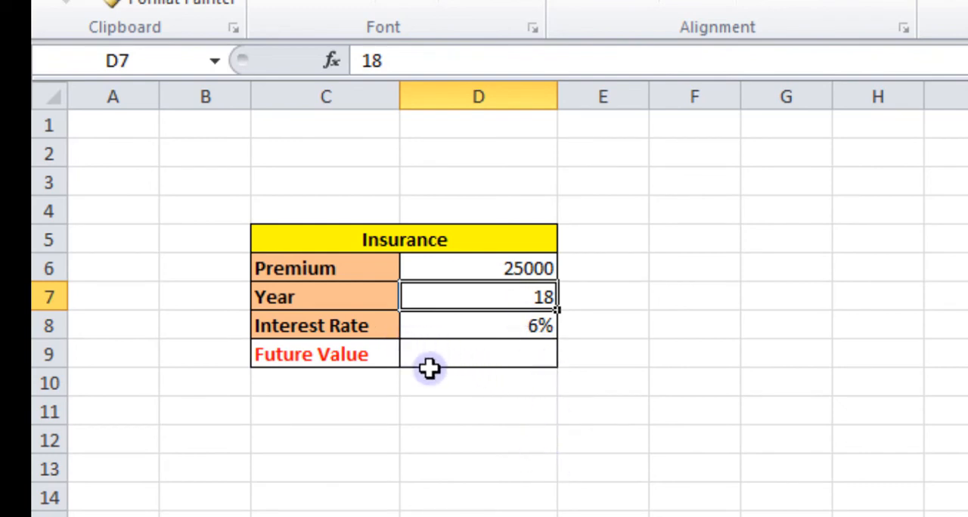
Begin an FV formula in the Insurance table's Future Value cell D9 with D8 as rate and D7 as nper.
click(459, 352)
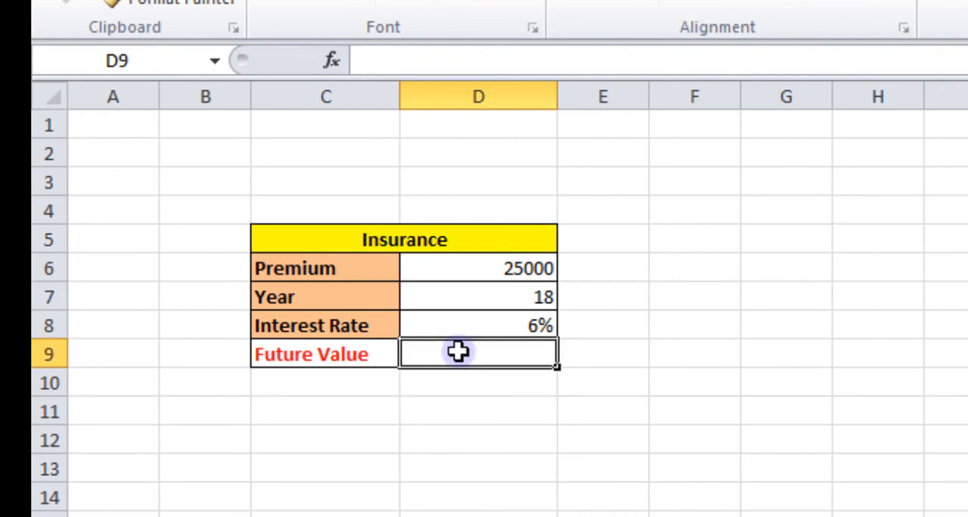
text(=fv)
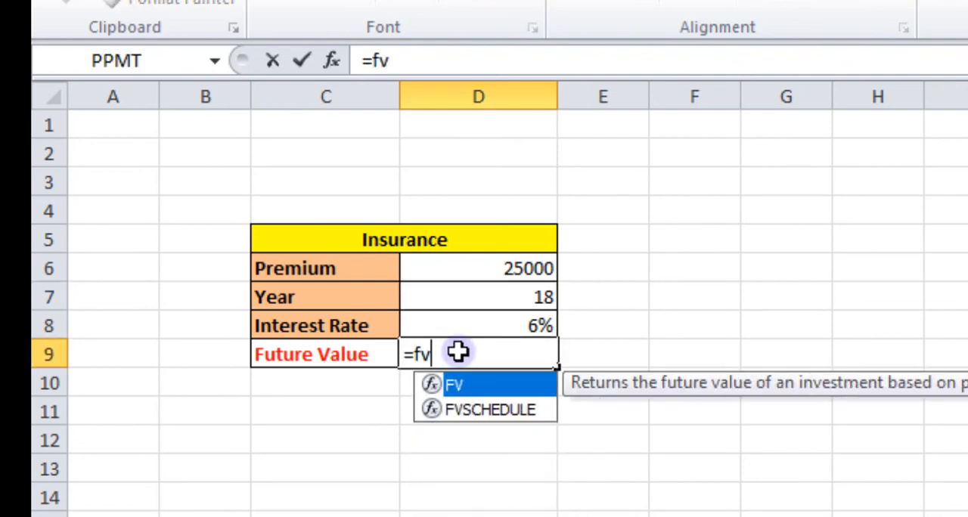
text(()
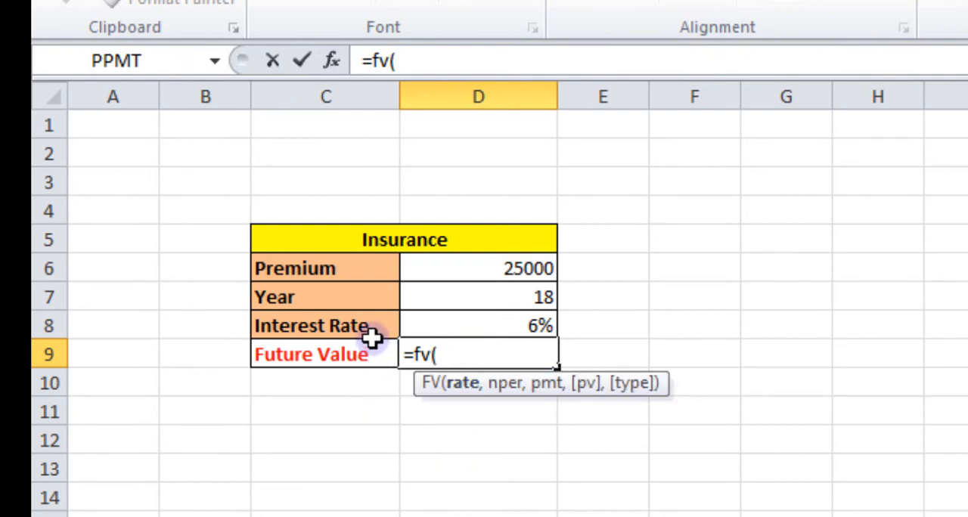
click(536, 325)
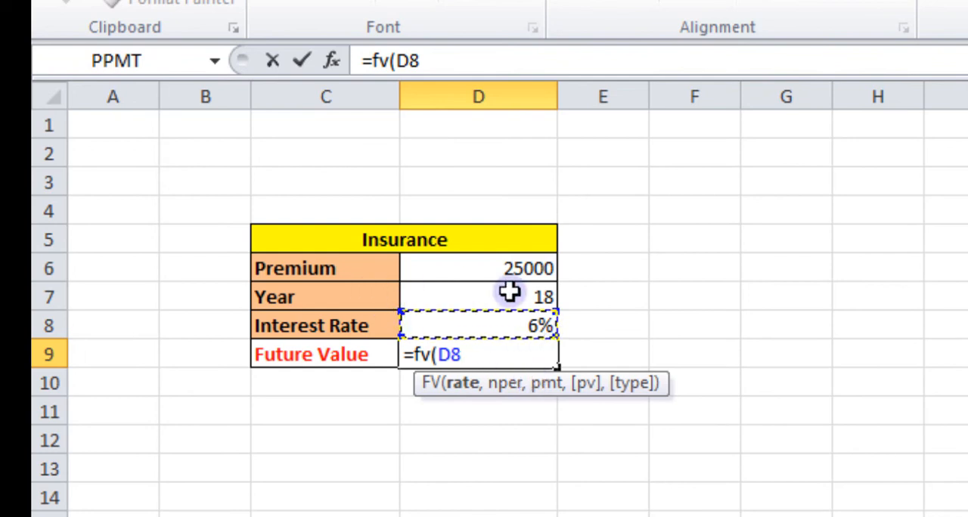
text(,)
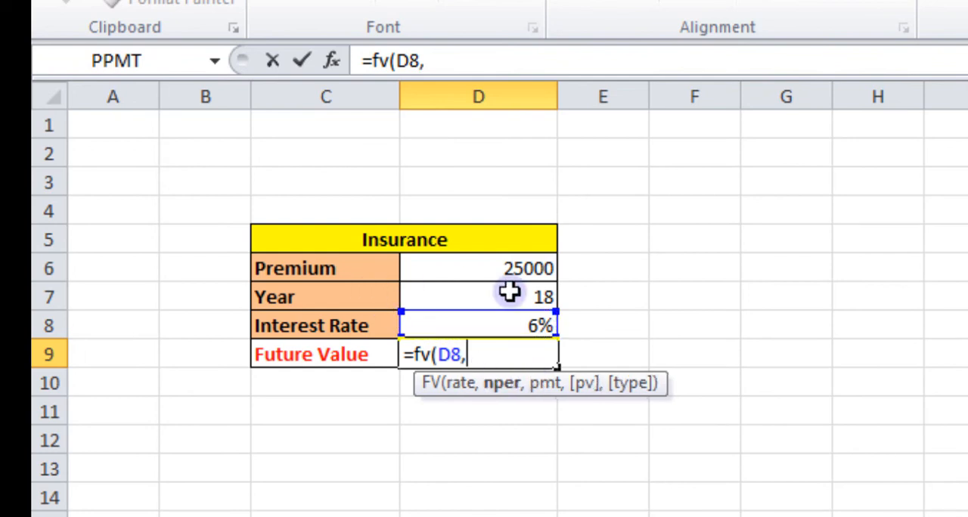
click(516, 296)
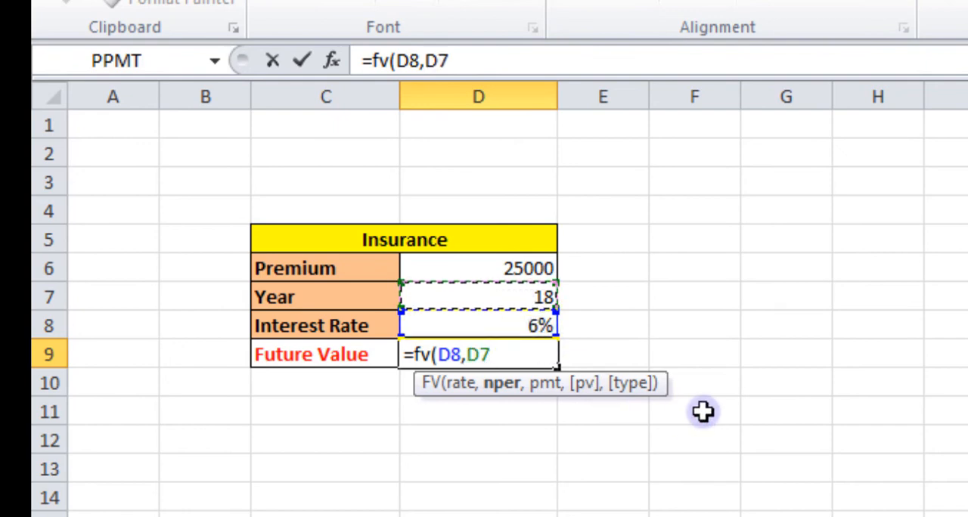
Complete the Insurance FV formula with D6 as pmt, an empty pv and type 1 for beginning-of-period payments.
text(,)
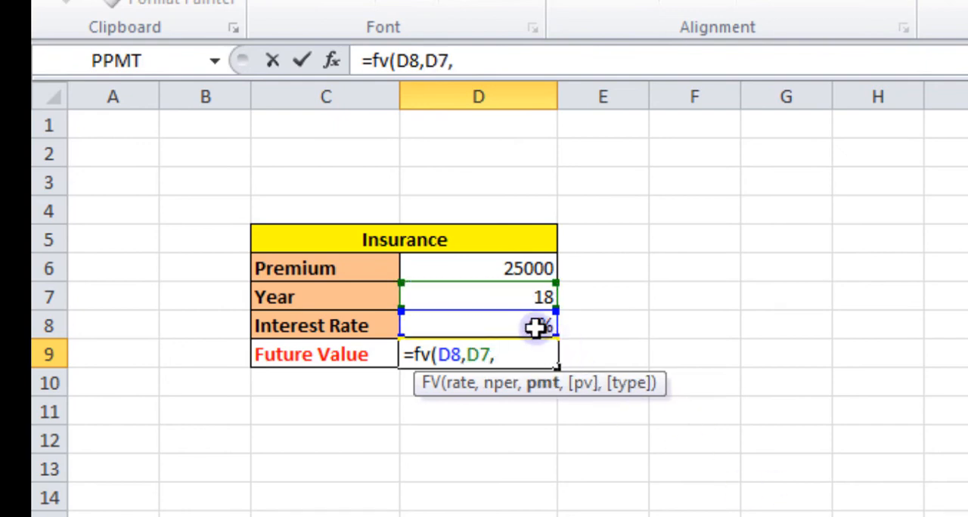
click(491, 269)
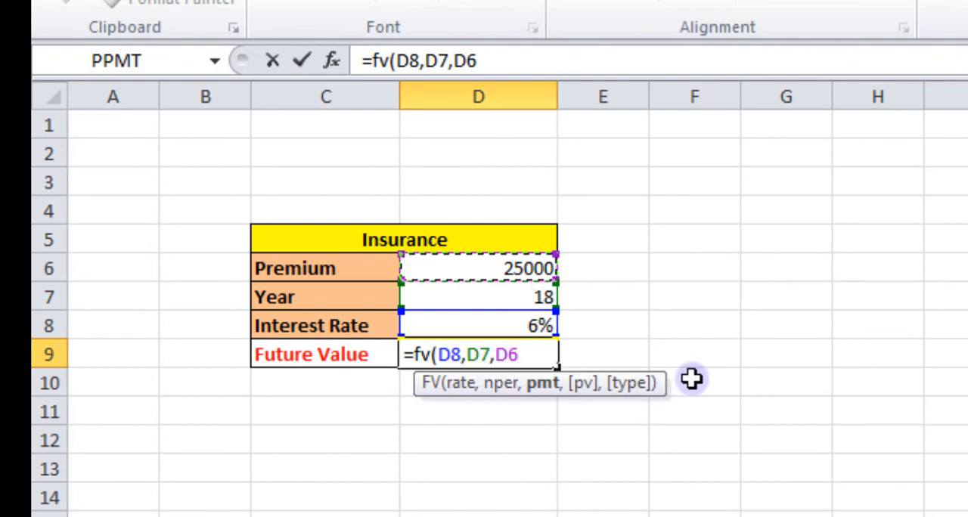
text(,,)
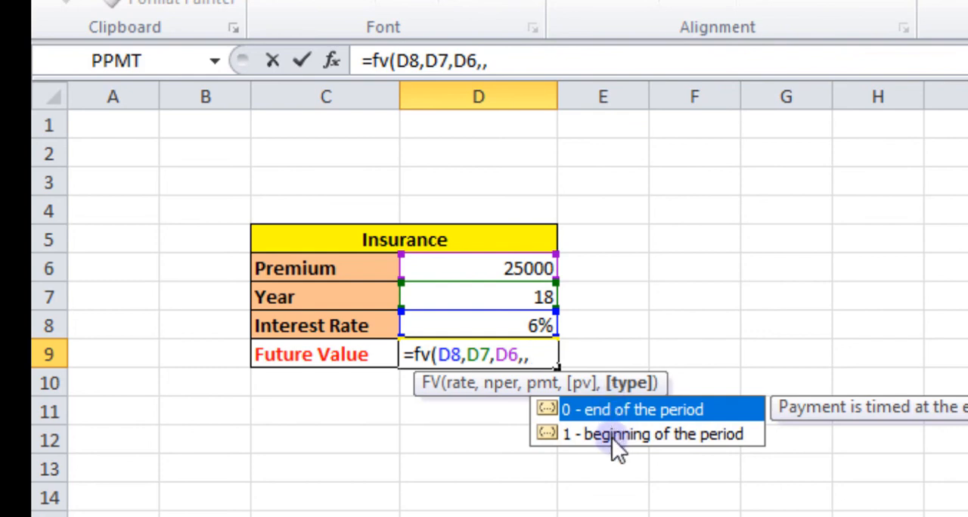
text(1))
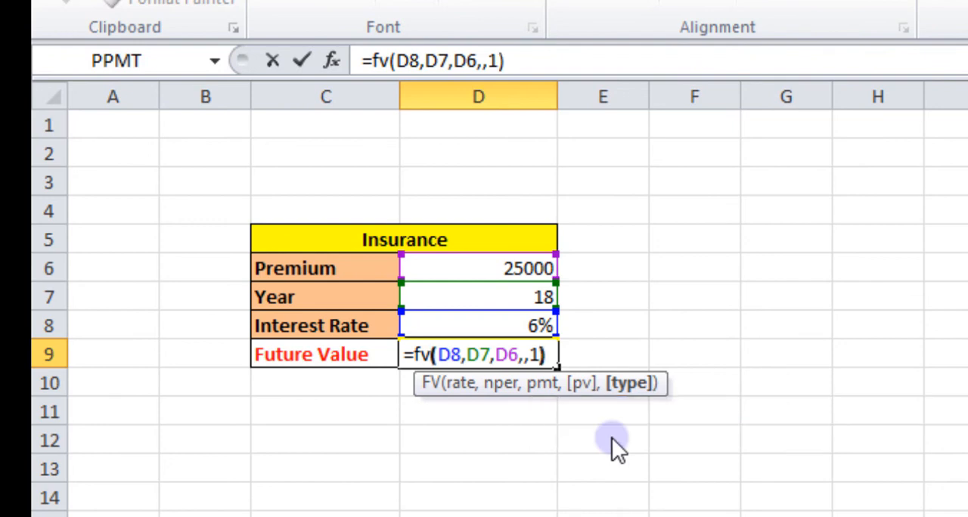
key(Return)
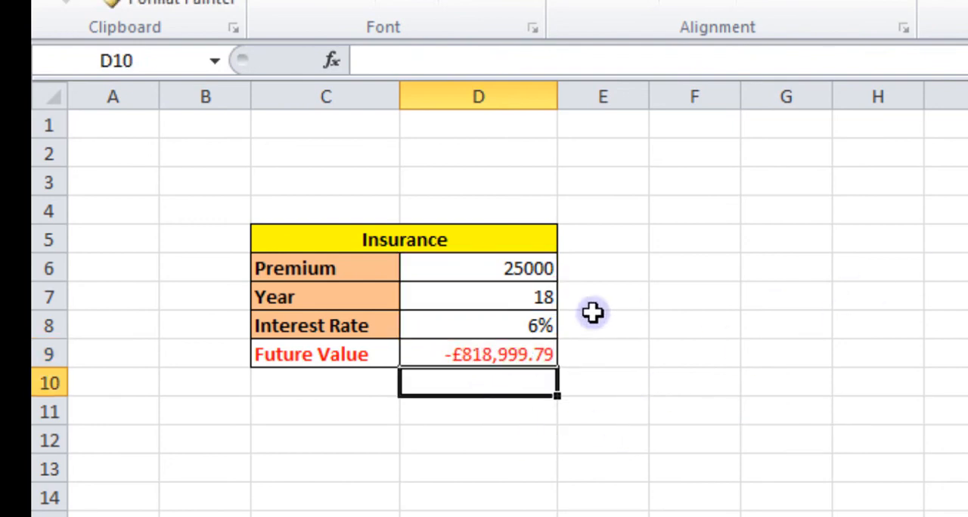
Apply the comma number style to the Insurance table's Future Value result in D9.
click(510, 354)
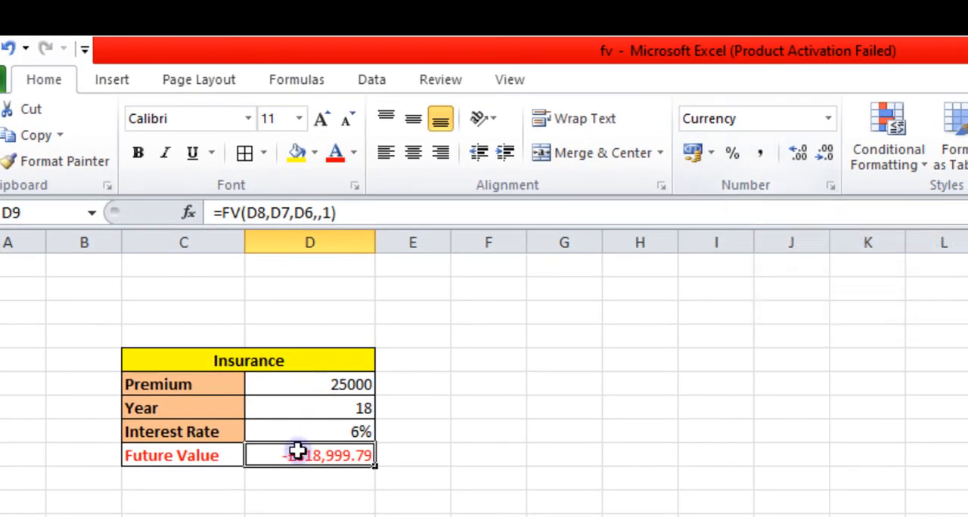
click(762, 153)
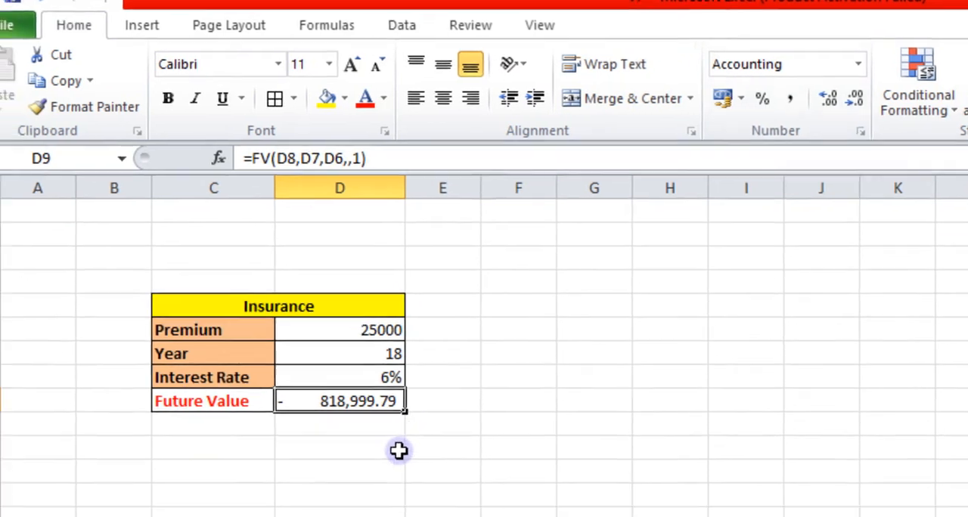
click(371, 500)
click(335, 455)
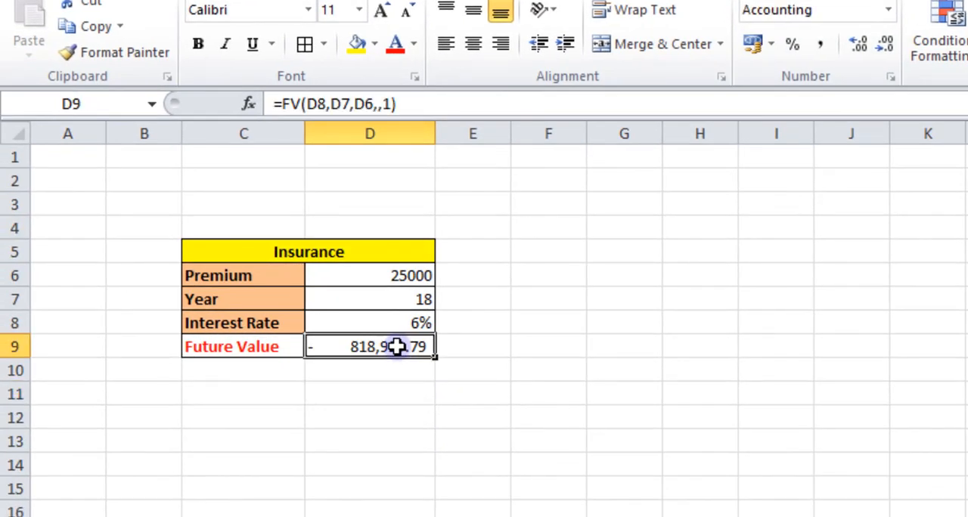